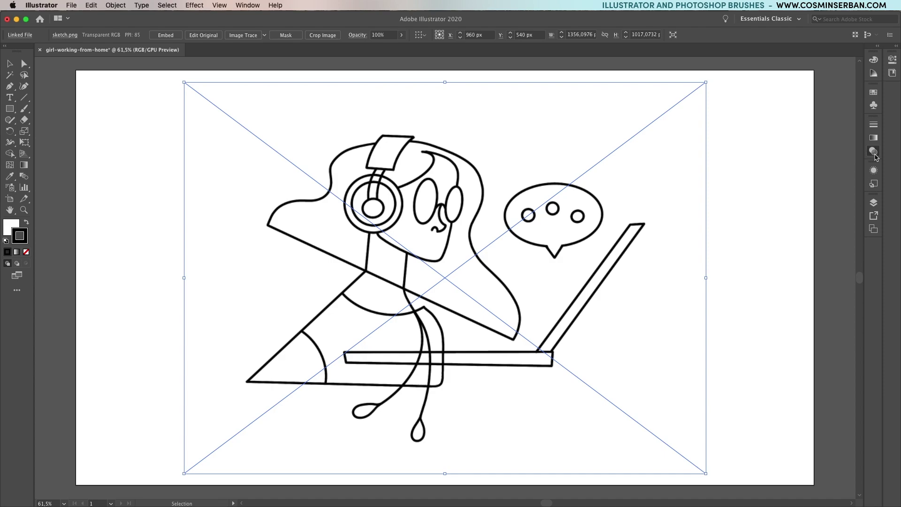
Step: Fade Sketch.png to 20% opacity and lock its row in the Layers panel
click(874, 151)
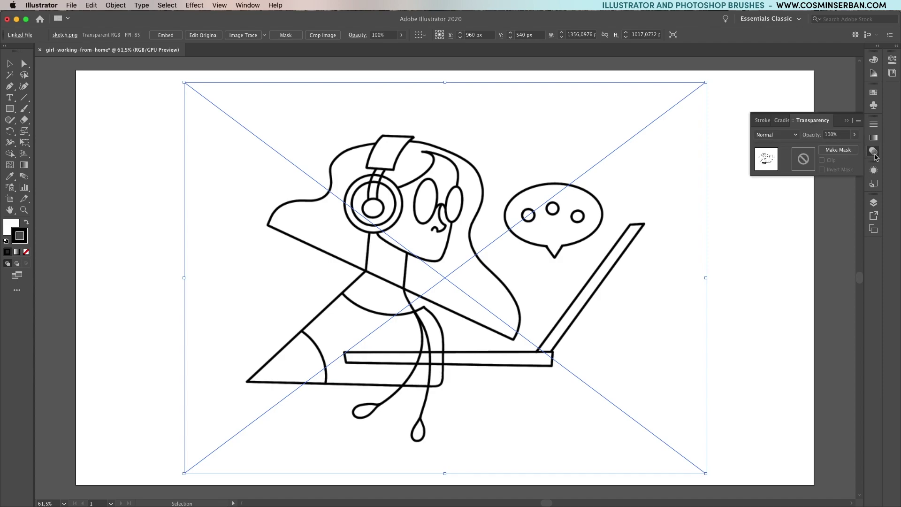
key(Return)
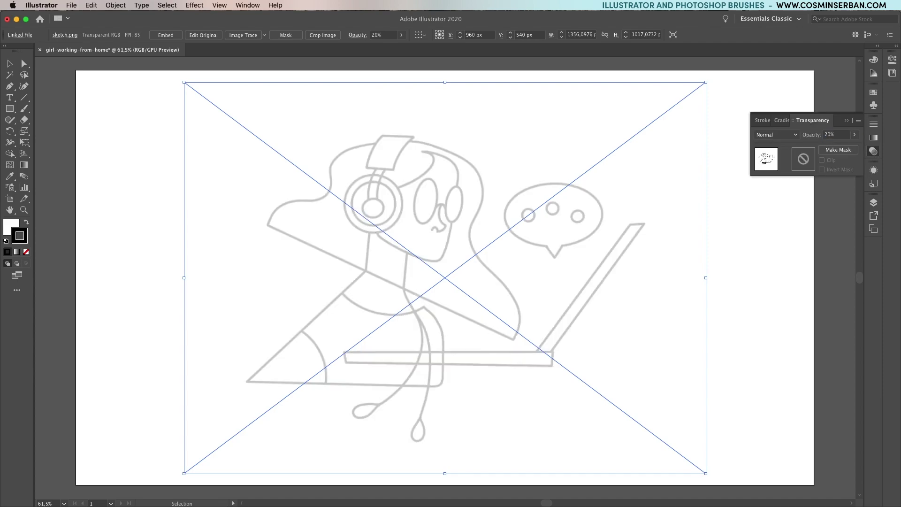
click(874, 203)
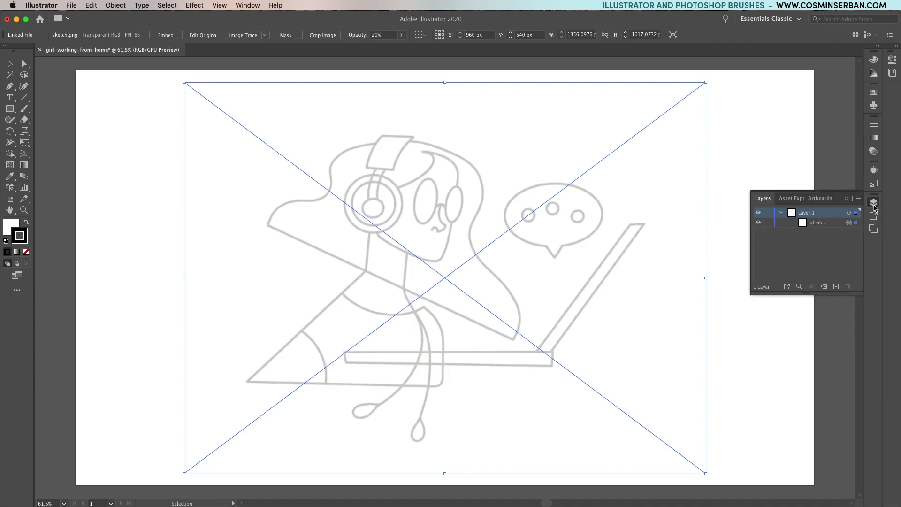
click(767, 223)
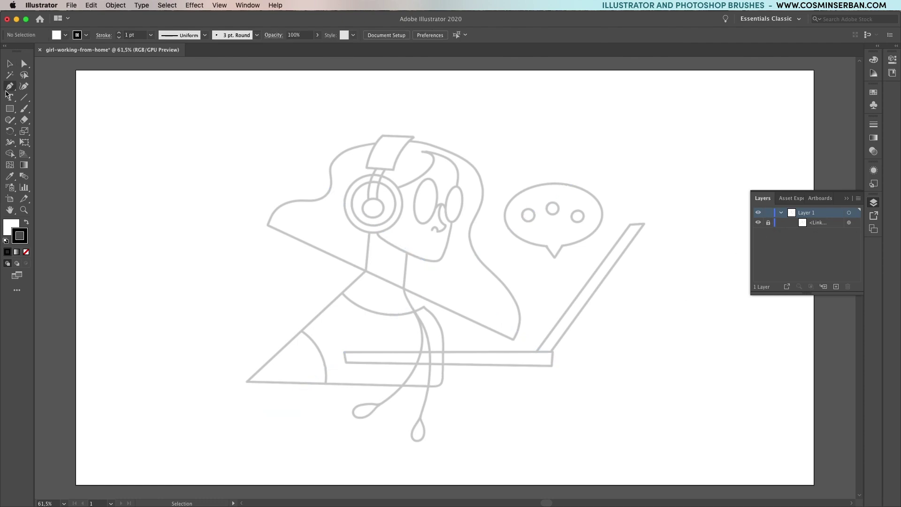
key(shift+apostrophe)
Step: Trace the hair outline with curved points and close it at the left tip
click(267, 223)
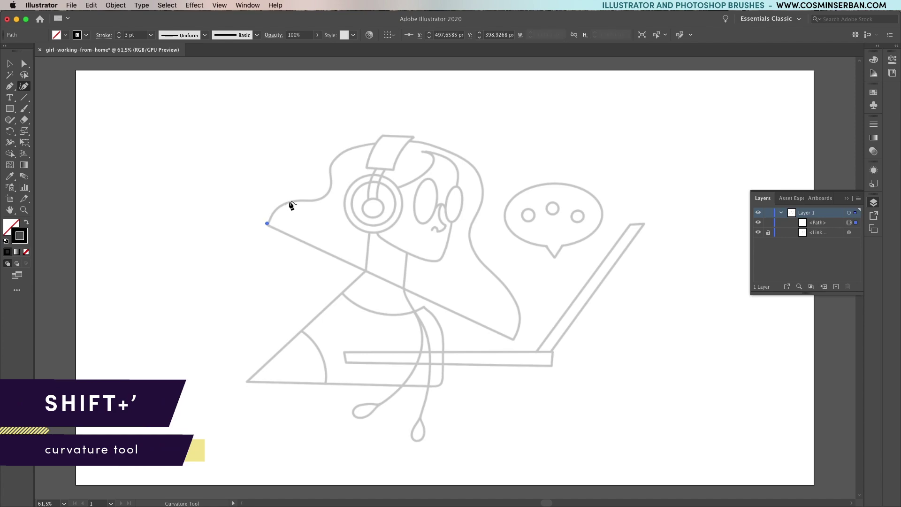
click(326, 195)
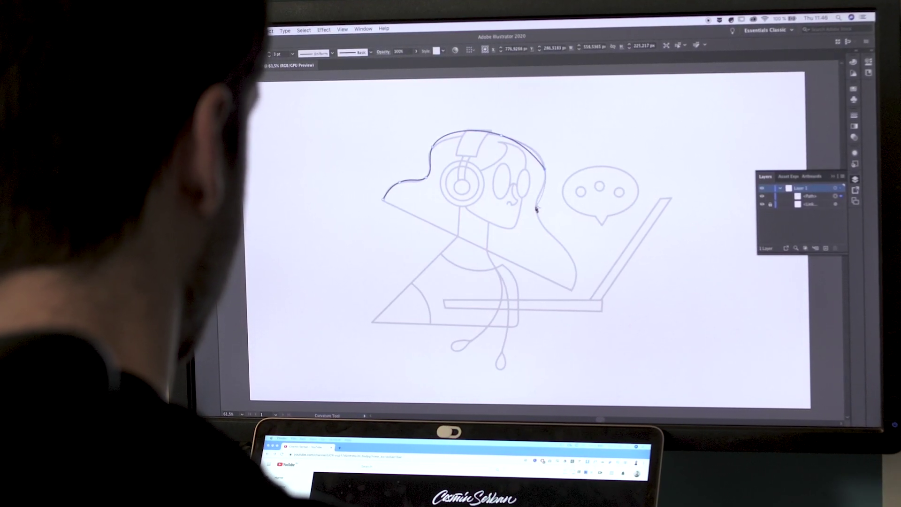
click(536, 205)
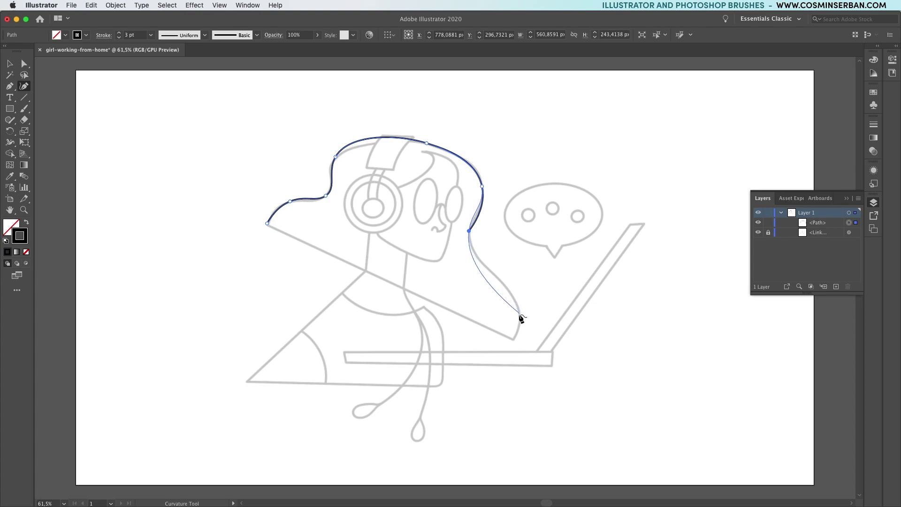
click(519, 314)
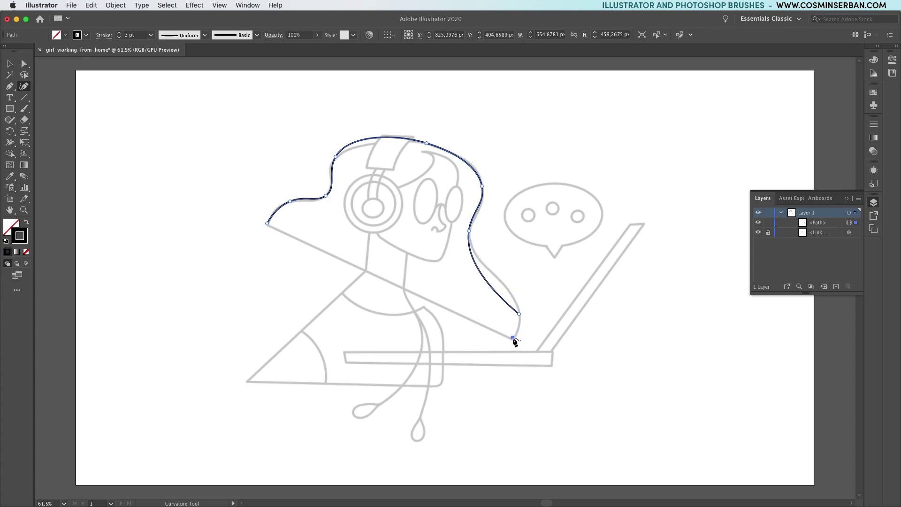
click(513, 338)
key(p)
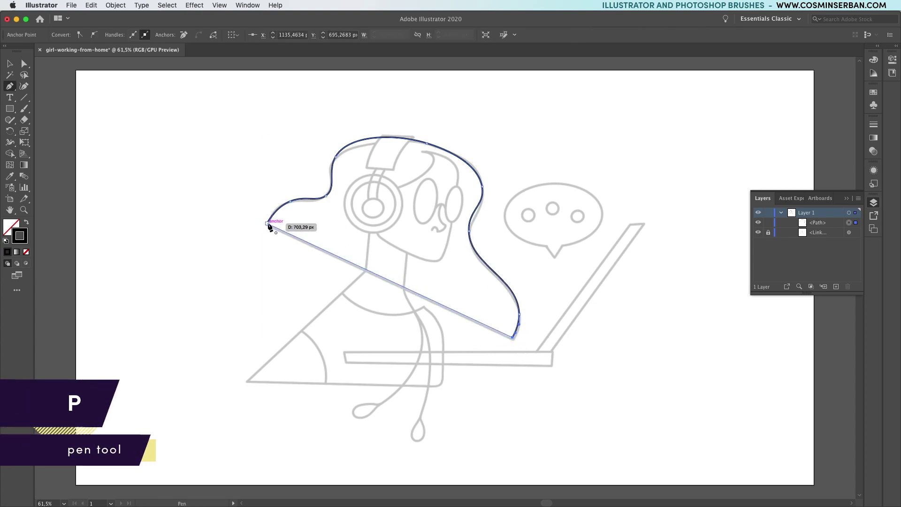
click(268, 224)
super+click(527, 215)
Step: Draw the left headphone ellipse and squash a pasted-in-front copy into the ear cup
drag(9, 109, 50, 136)
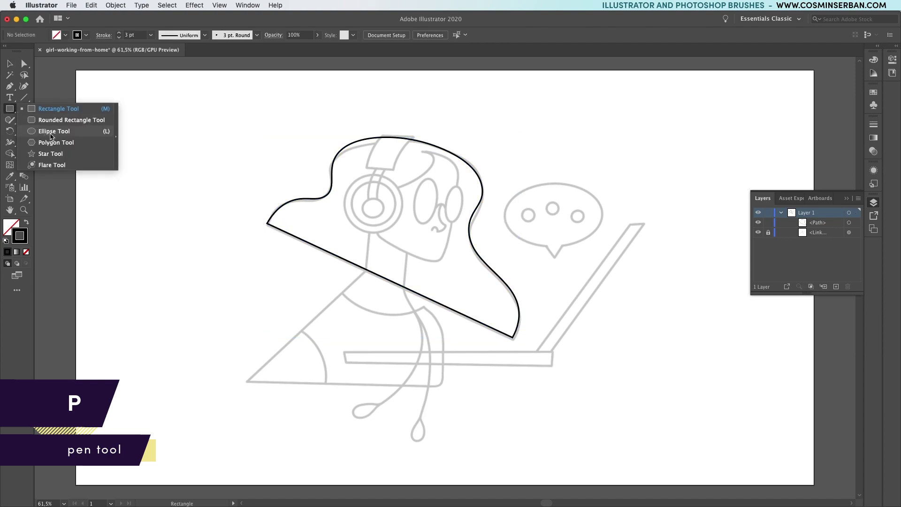
drag(345, 176, 388, 224)
key(v)
key(super+c)
key(super+f)
drag(375, 188, 374, 201)
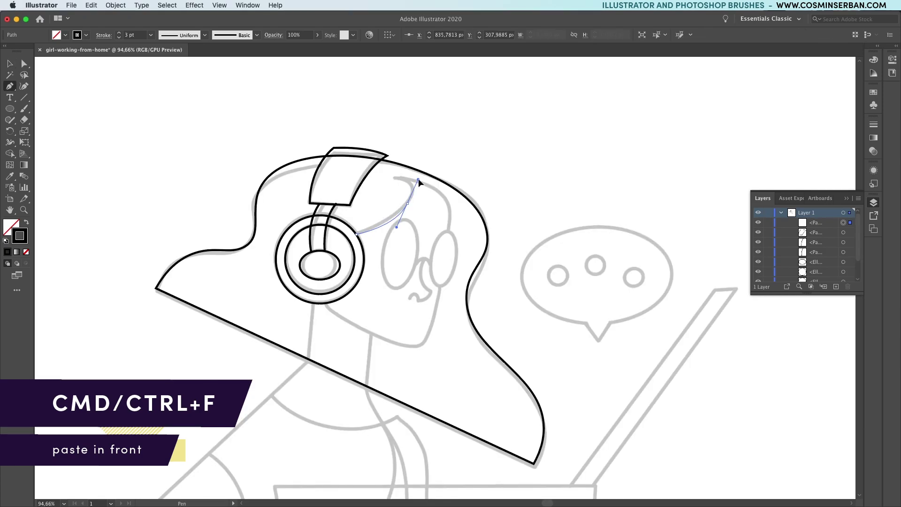
Step: Trace the curved hair line above the face, the line below the headphone, and the nose
mouse_move(418, 178)
mouse_down()
mouse_move(412, 188)
mouse_move(383, 177)
mouse_up()
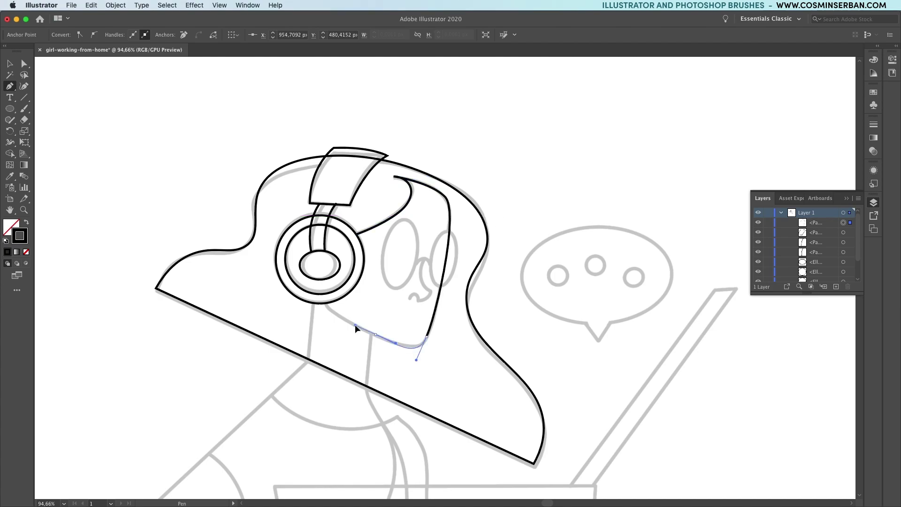
drag(355, 325, 325, 305)
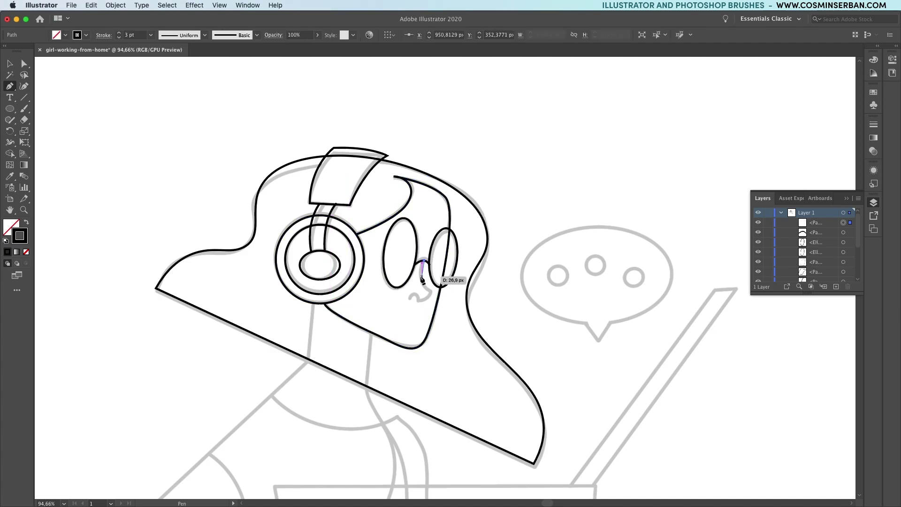
mouse_move(429, 292)
mouse_down()
mouse_move(442, 303)
mouse_move(411, 302)
mouse_up()
super+click(415, 296)
Step: Trace the neck, shoulder and body outline with a straight bottom edge and curved right side
scroll(412, 302, down, 2)
click(337, 213)
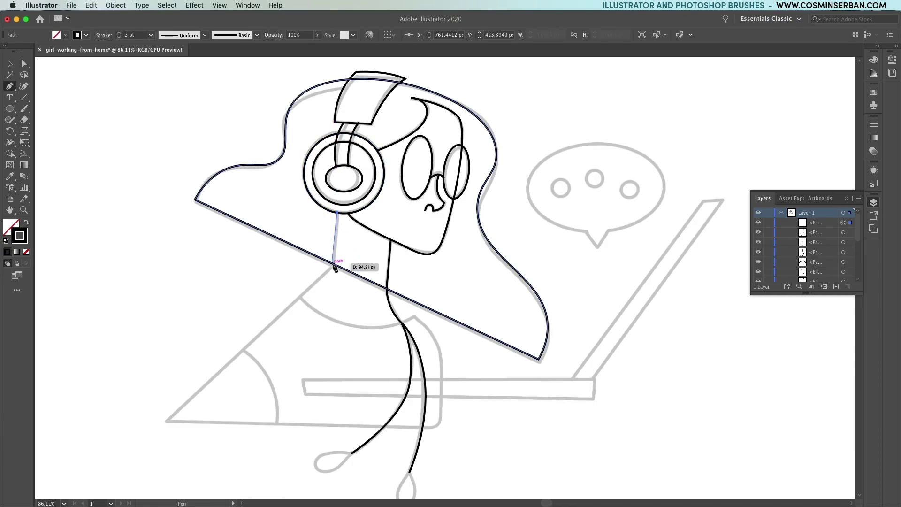
click(333, 265)
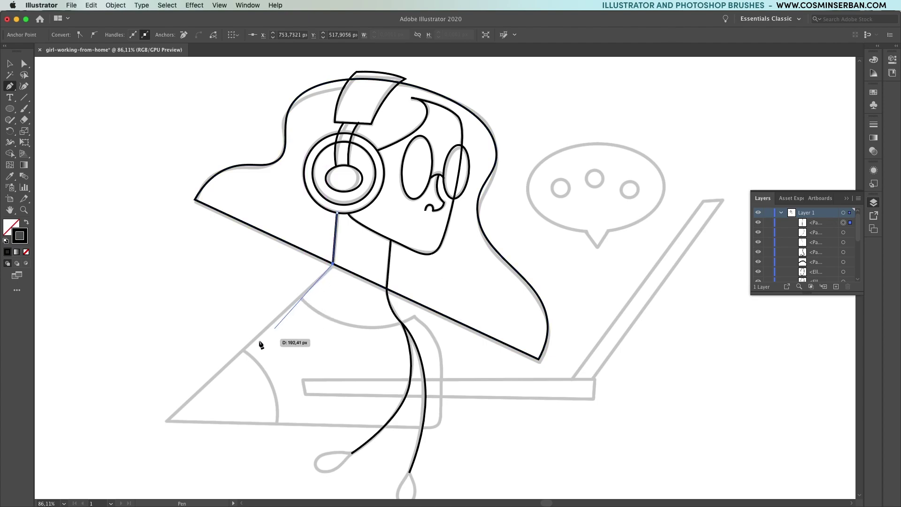
click(162, 427)
click(441, 427)
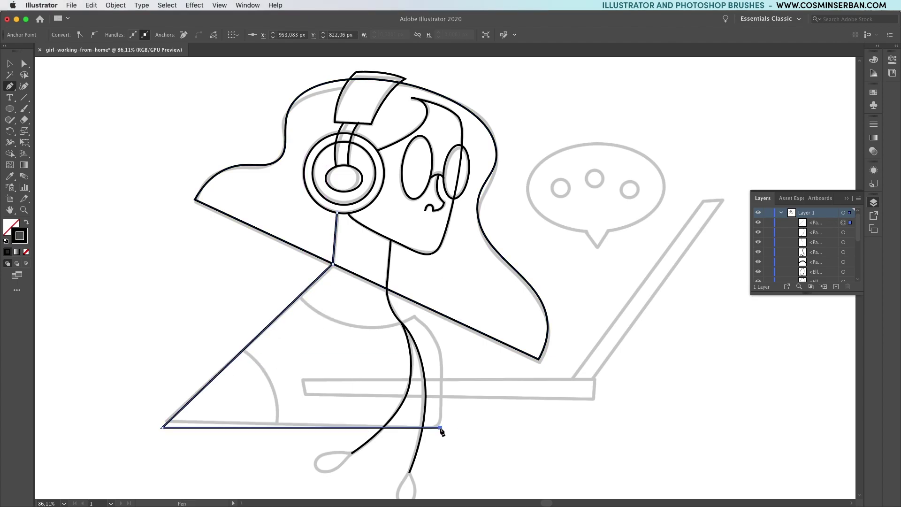
drag(440, 357, 438, 351)
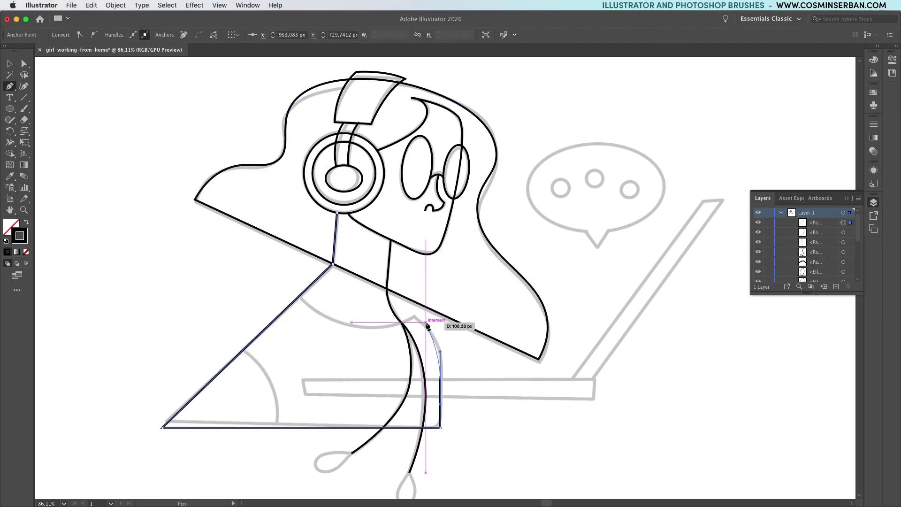
drag(415, 318, 394, 305)
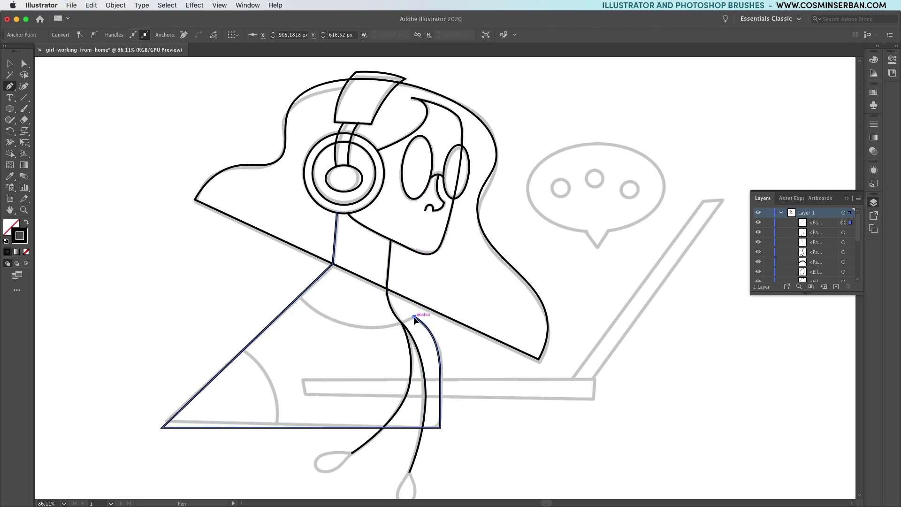
drag(365, 338, 354, 318)
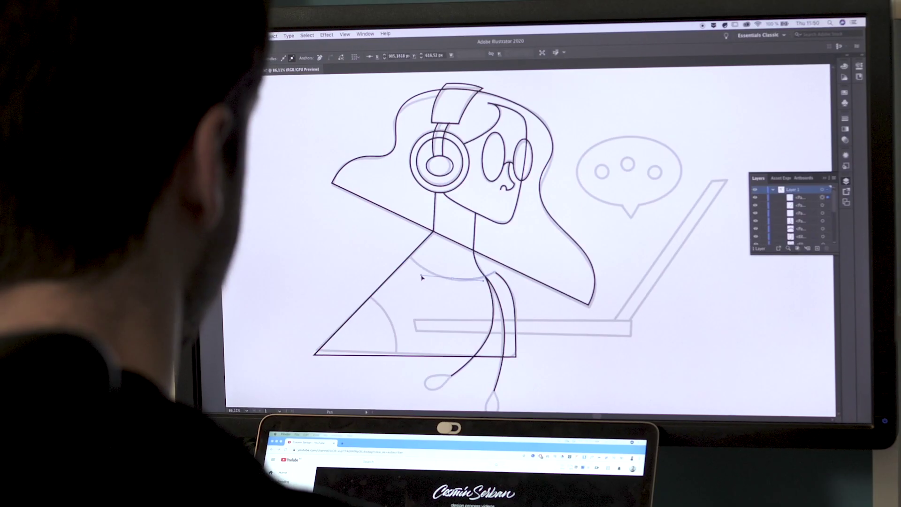
drag(419, 276, 412, 259)
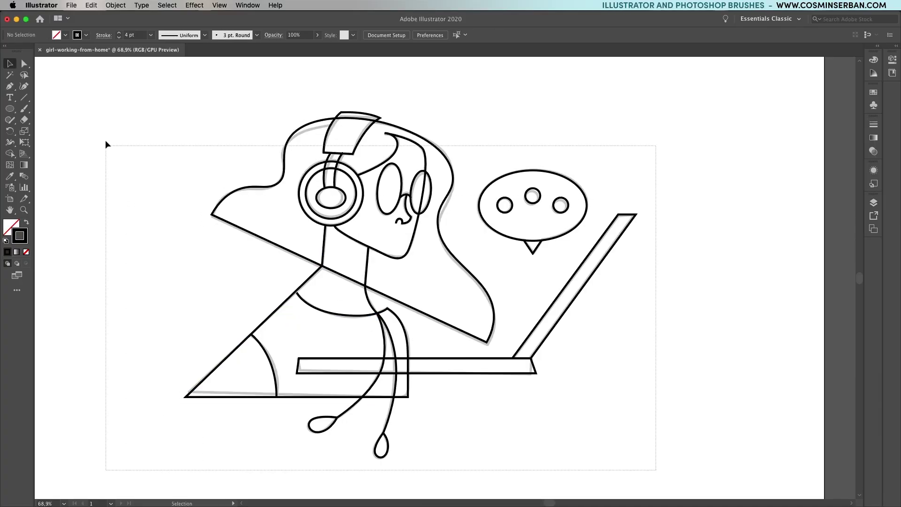
Step: Thicken all traced lines to a 6 pt stroke
key(super+a)
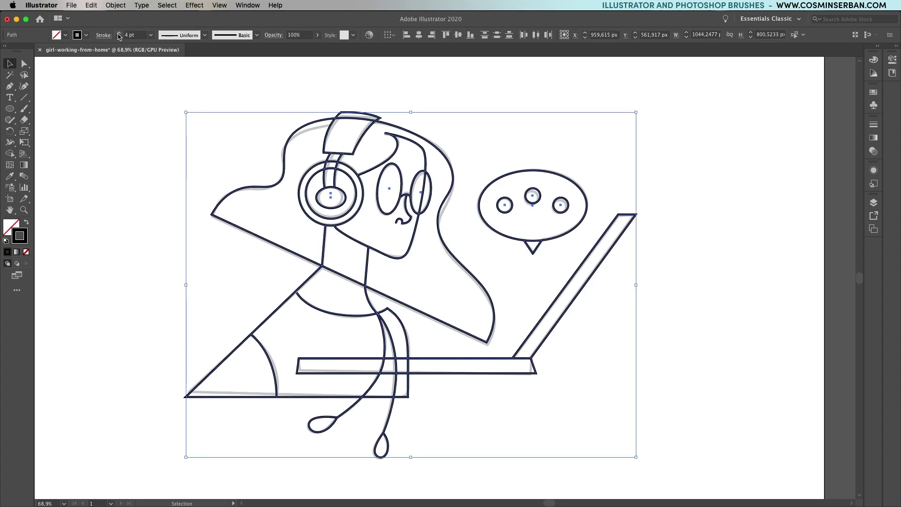
click(119, 33)
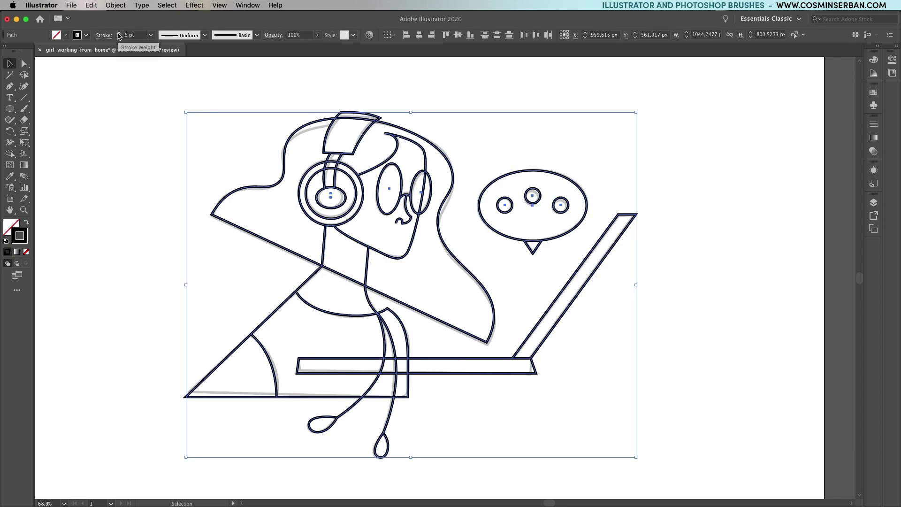
click(119, 33)
click(151, 202)
drag(124, 72, 671, 484)
click(873, 125)
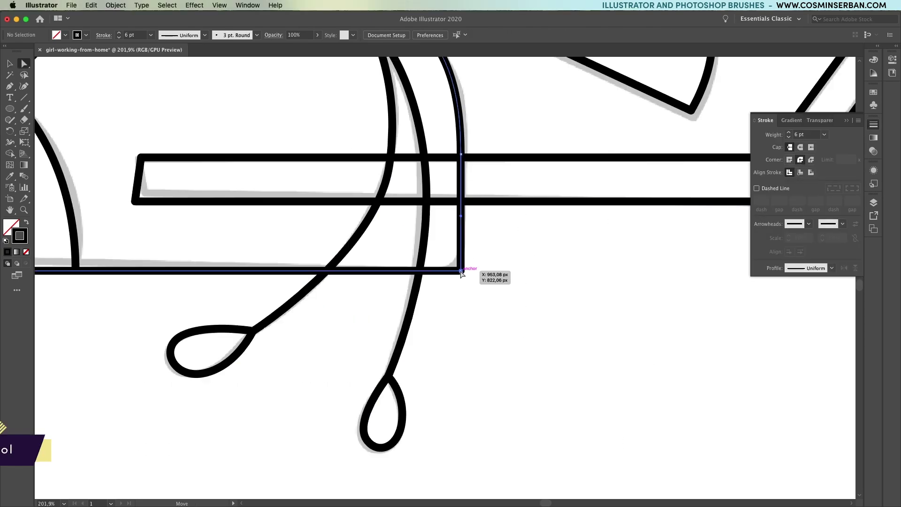
Step: Round the desk's corner and select its left corner point
key(a)
drag(452, 263, 421, 241)
scroll(505, 267, down, 4)
click(179, 268)
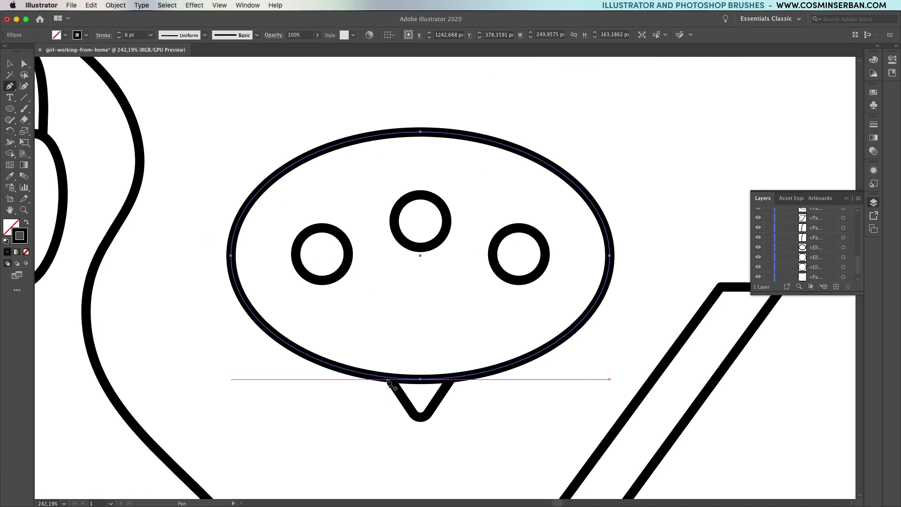
Step: Open the bubble's bottom edge and join the V-shaped tail to its open end
click(386, 379)
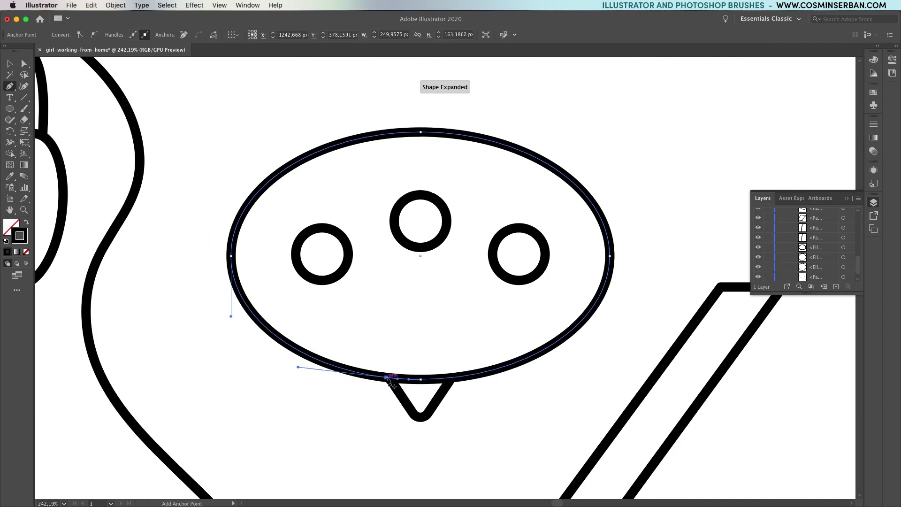
click(457, 379)
key(a)
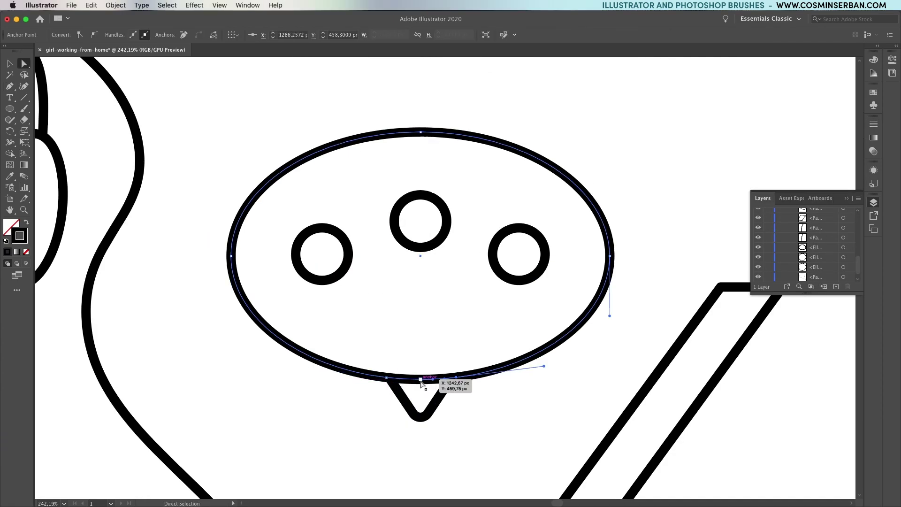
key(Delete)
scroll(450, 375, up, 3)
key(p)
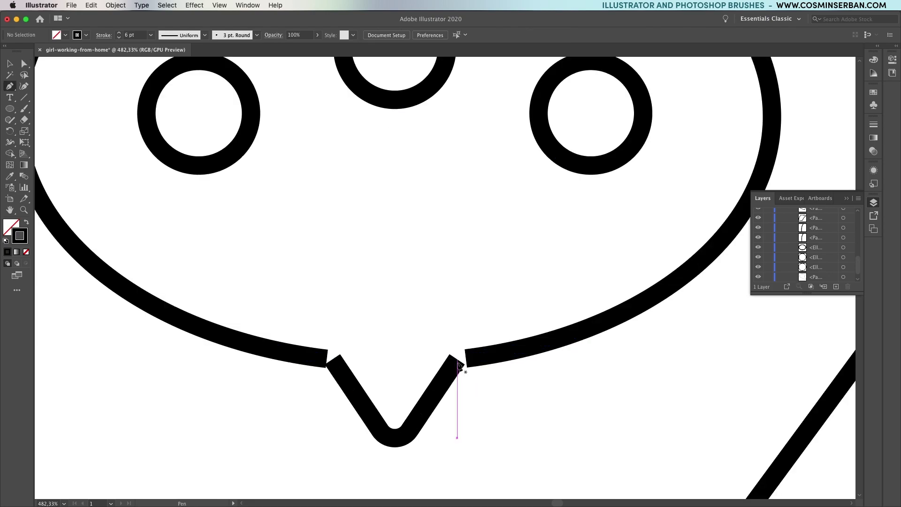
click(457, 360)
drag(466, 358, 640, 336)
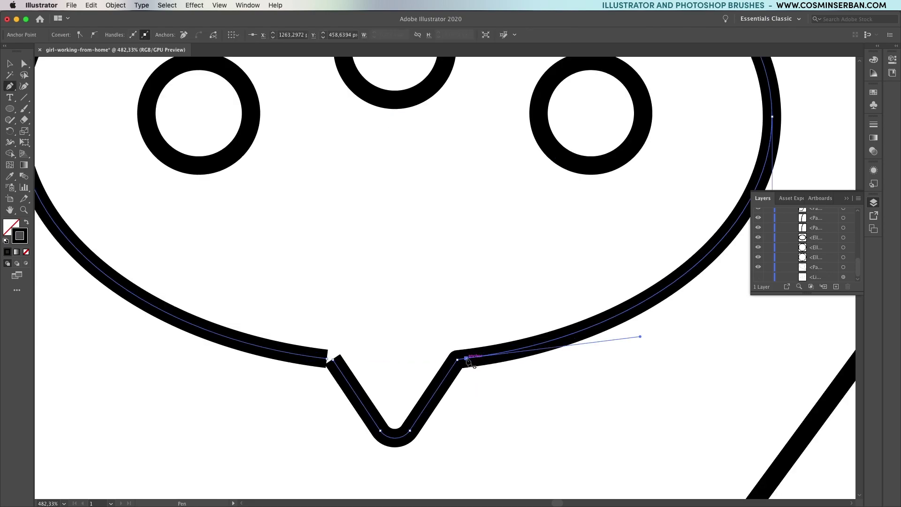
Step: Round the tail joint and join the bubble's open corner into one continuous outline
key(v)
click(477, 398)
click(328, 364)
key(p)
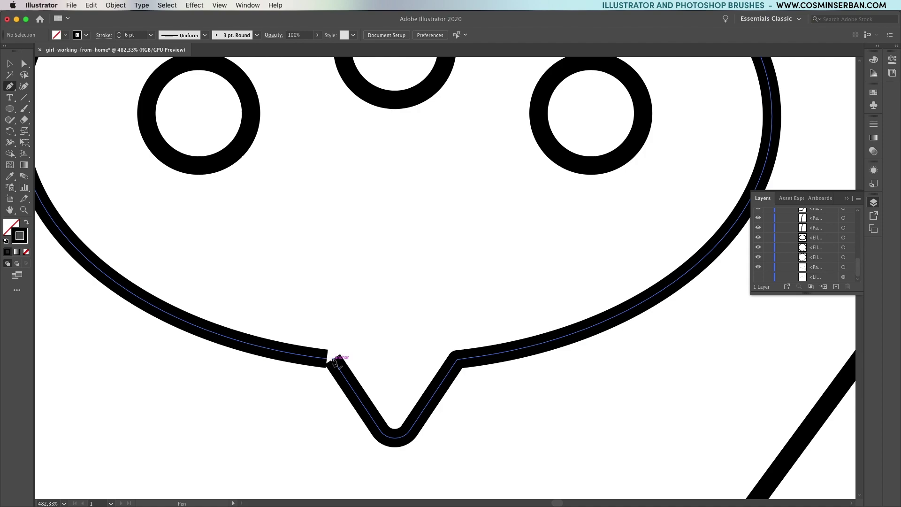
drag(334, 362, 151, 338)
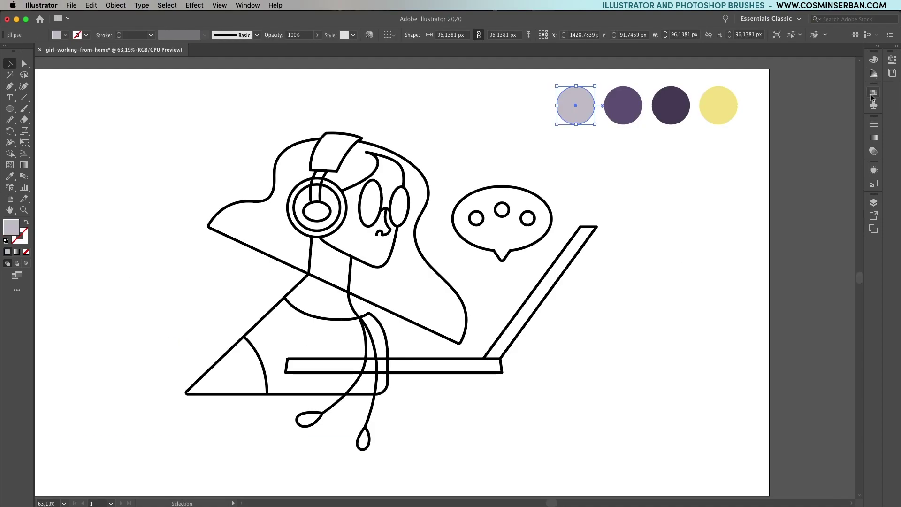
Step: Save lilac and yellow as global swatches, then move the drawing group to Layer 2 and lock it
click(872, 95)
click(835, 168)
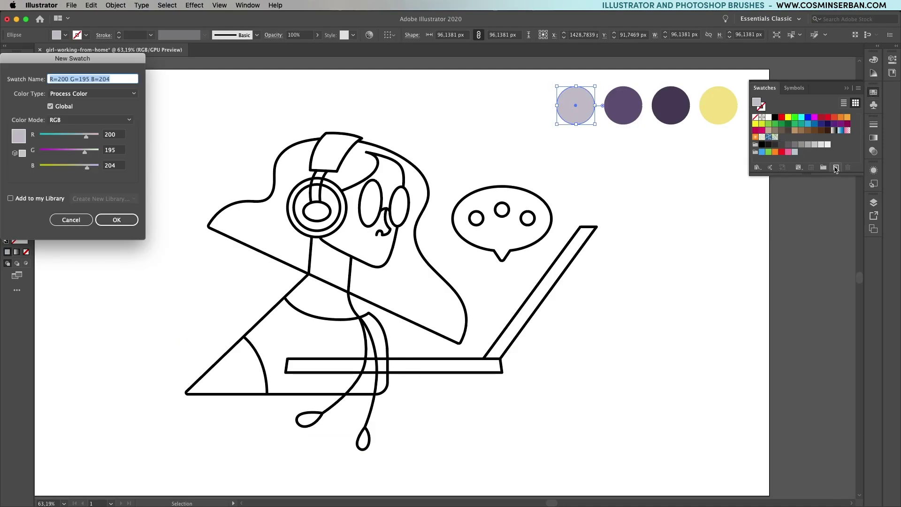
click(117, 220)
click(718, 105)
click(836, 167)
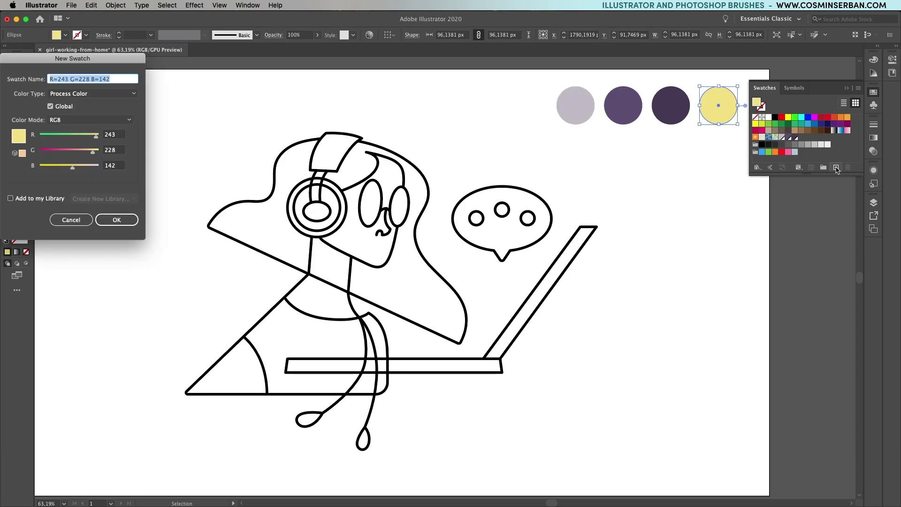
click(116, 220)
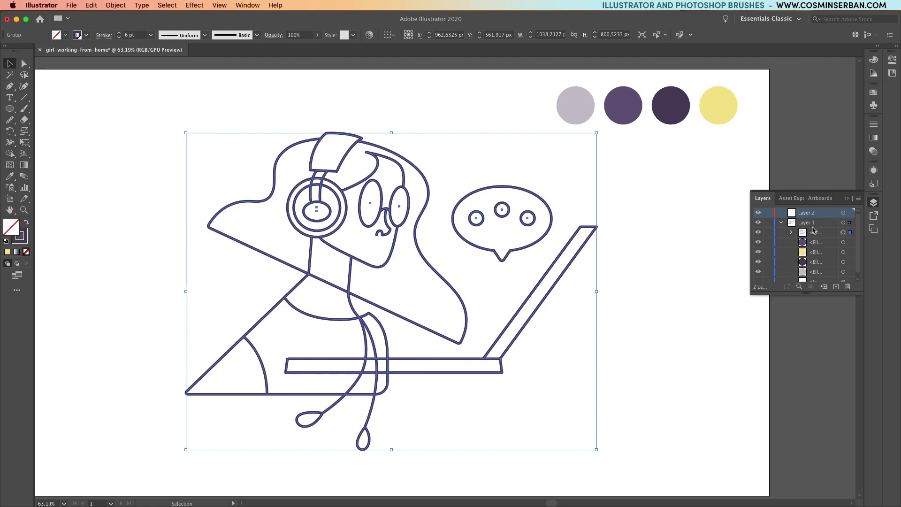
drag(815, 235, 812, 215)
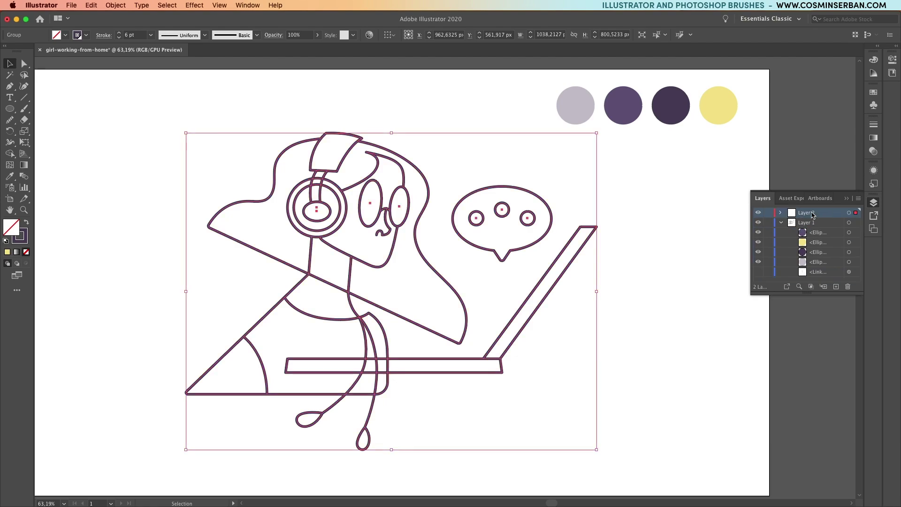
click(768, 214)
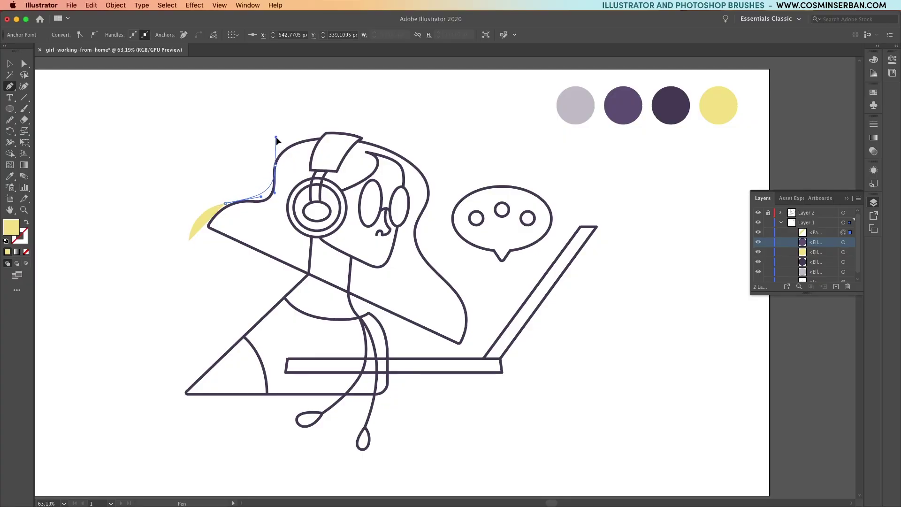
Step: Draw a closed yellow hair fill shape and adjust its start and bottom points
drag(276, 139, 275, 139)
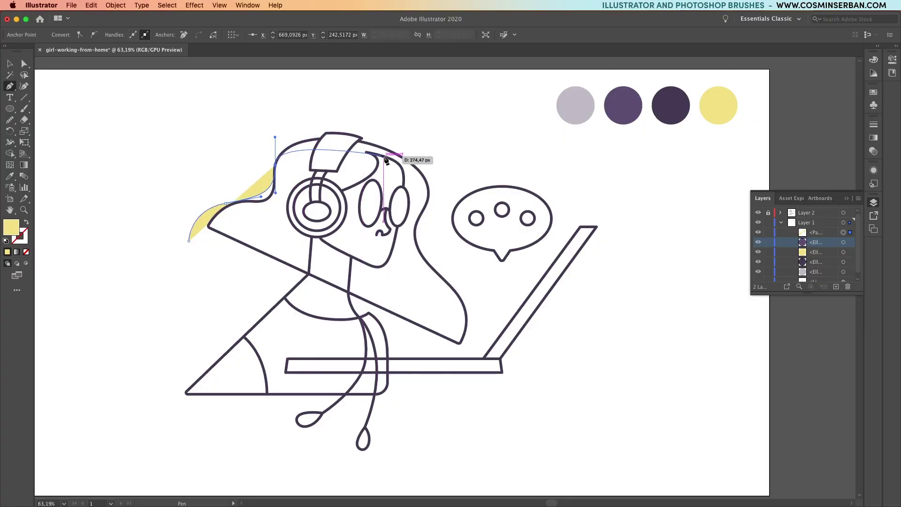
drag(432, 168, 441, 180)
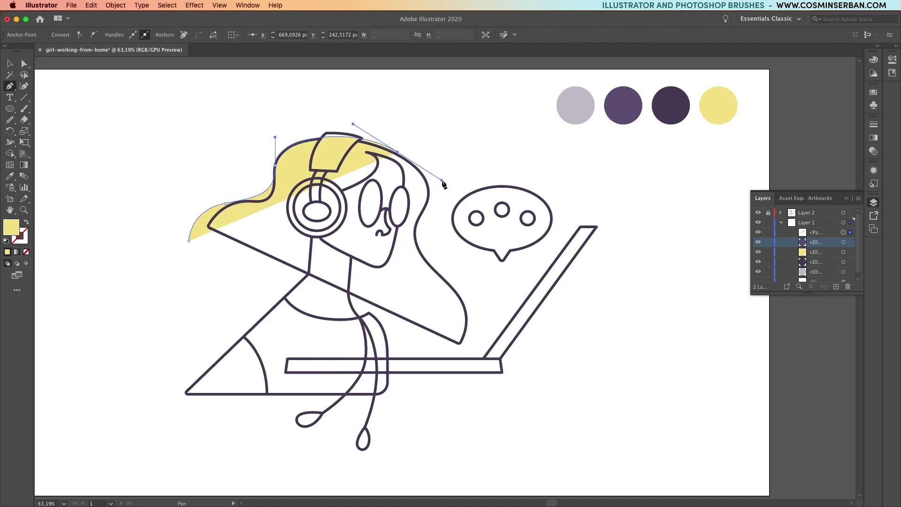
drag(404, 238, 393, 257)
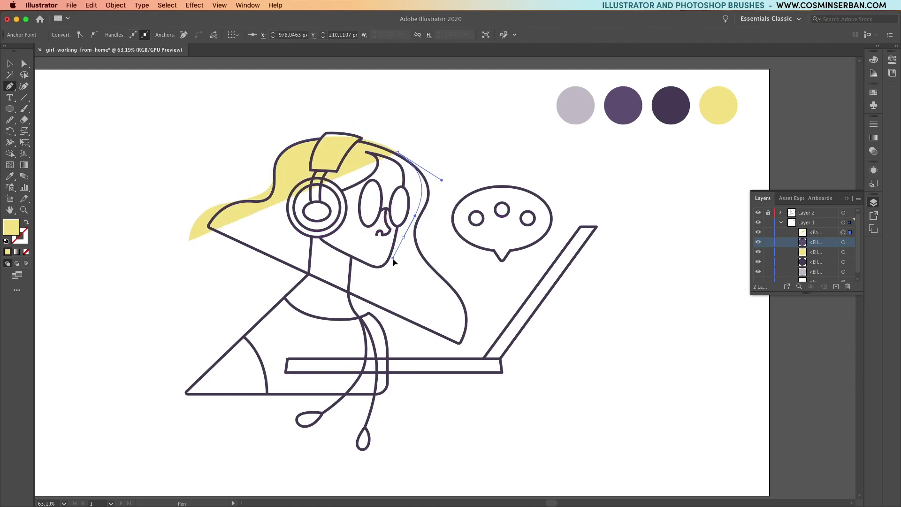
drag(437, 293, 464, 305)
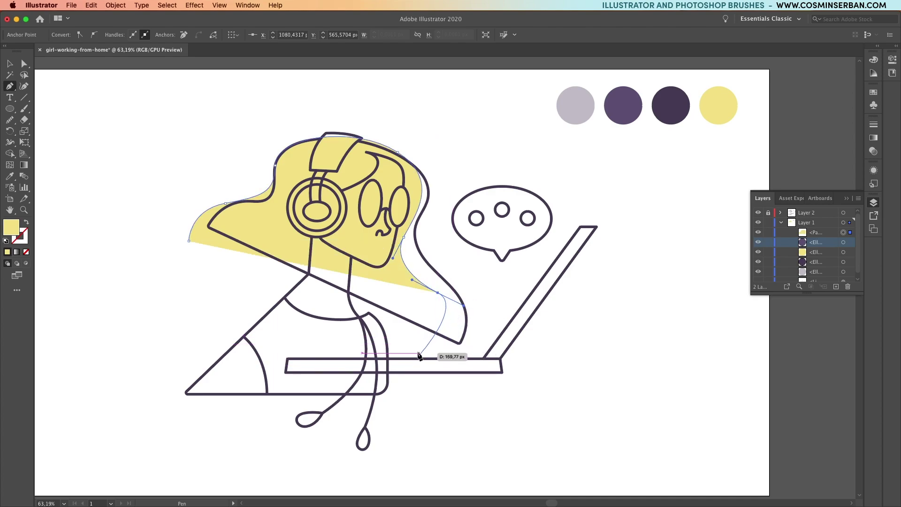
click(435, 346)
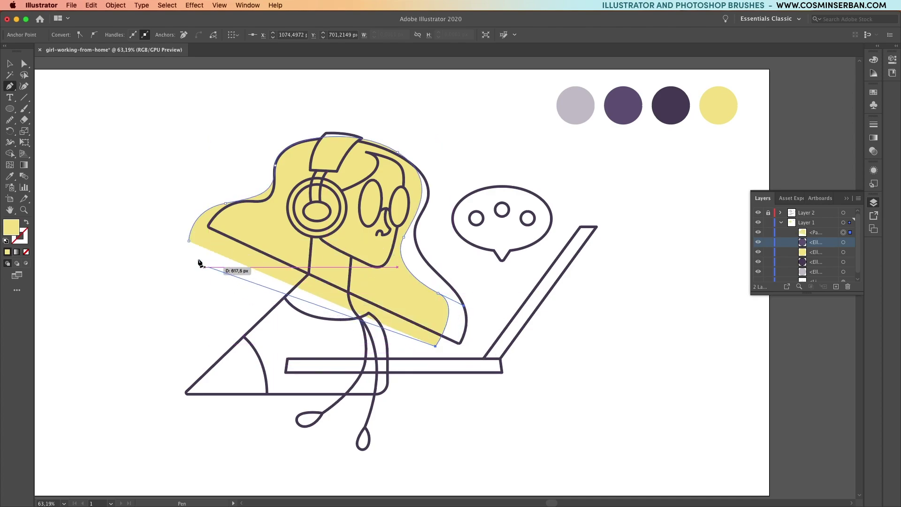
click(189, 241)
key(a)
drag(190, 241, 188, 235)
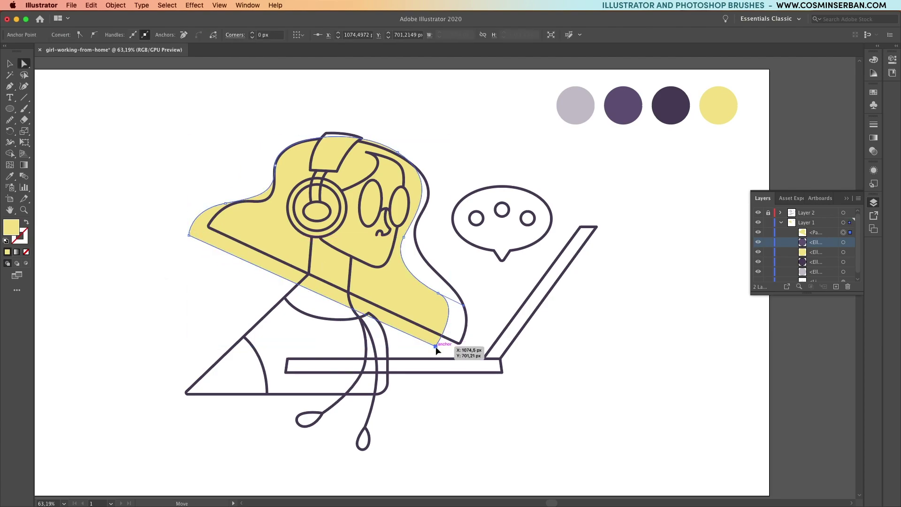
drag(436, 350, 439, 342)
click(443, 355)
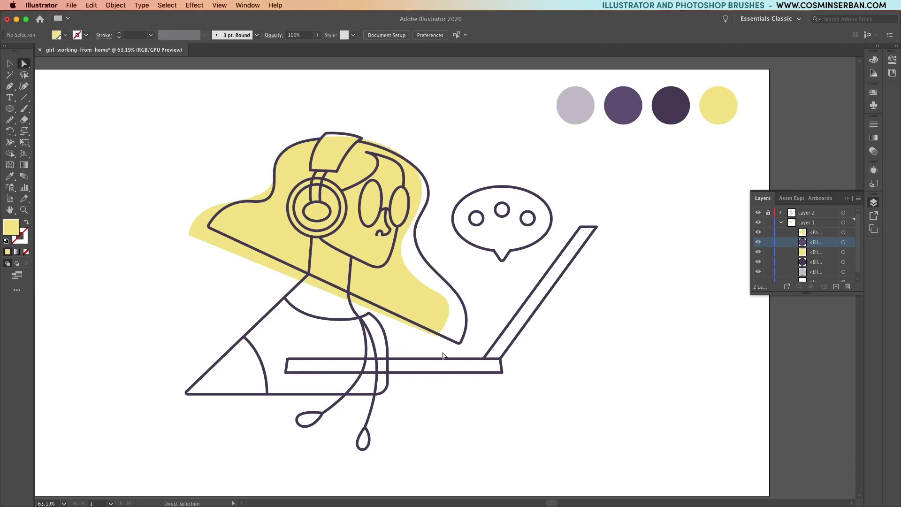
Step: Draw a lilac fill ellipse over the left lens and copy it to the right lens
key(l)
drag(359, 179, 411, 186)
key(v)
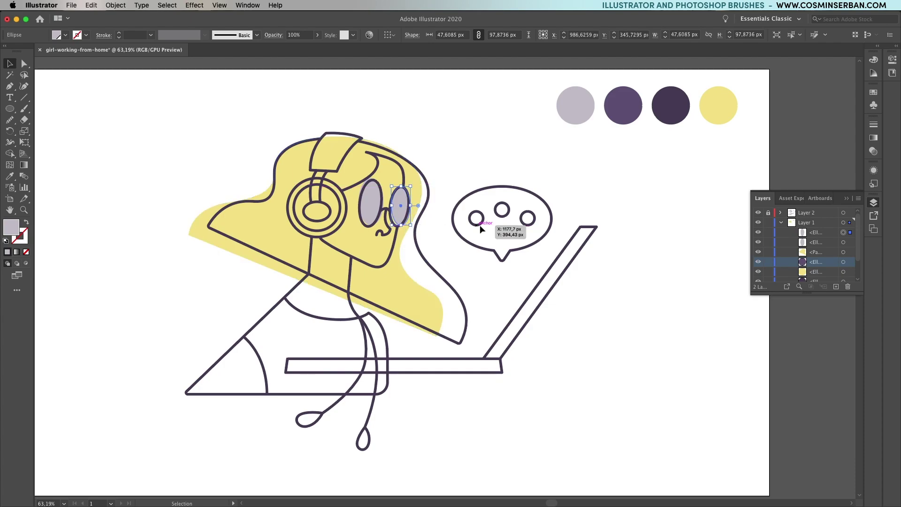
Step: Draw a closed face shape from the brow, down along the jaw and back up
key(super+shift+a)
key(p)
click(367, 153)
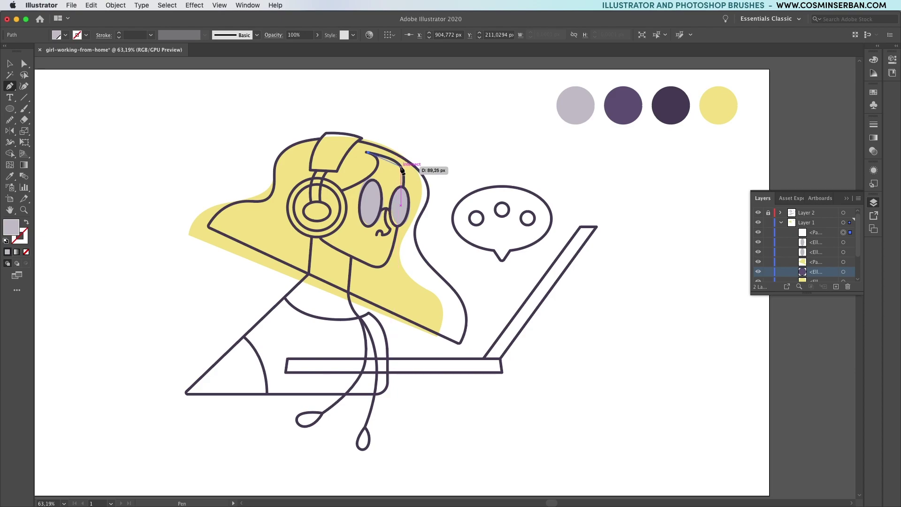
click(404, 174)
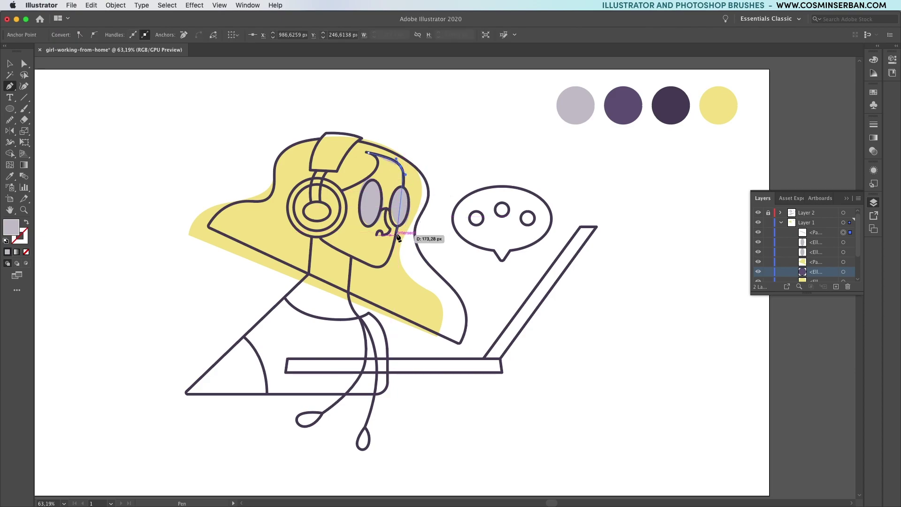
drag(394, 247, 322, 241)
click(322, 240)
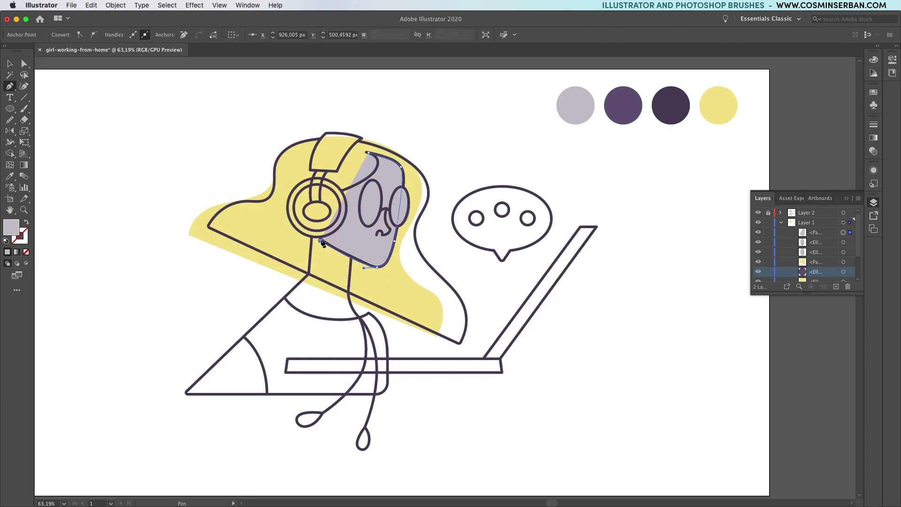
drag(343, 190, 381, 162)
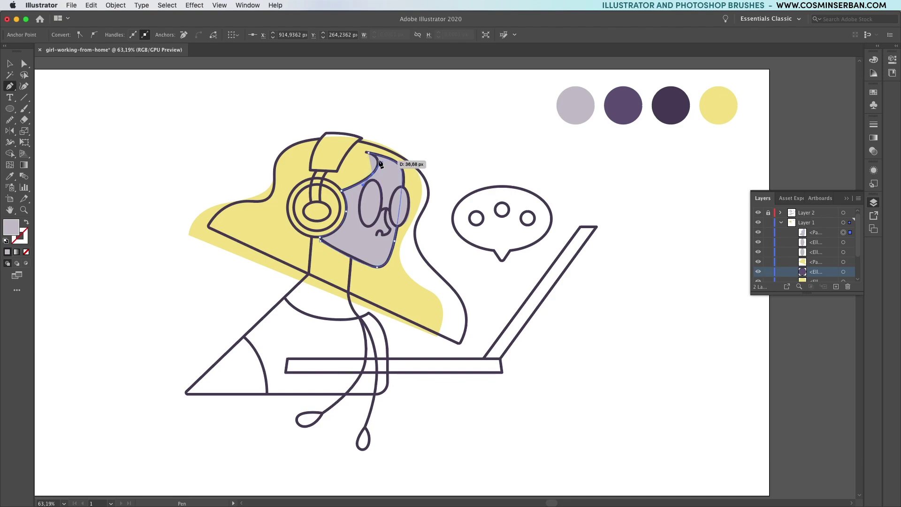
click(361, 151)
Step: Fill the face shape with sampled white and send it two steps back behind the lenses
key(v)
key(i)
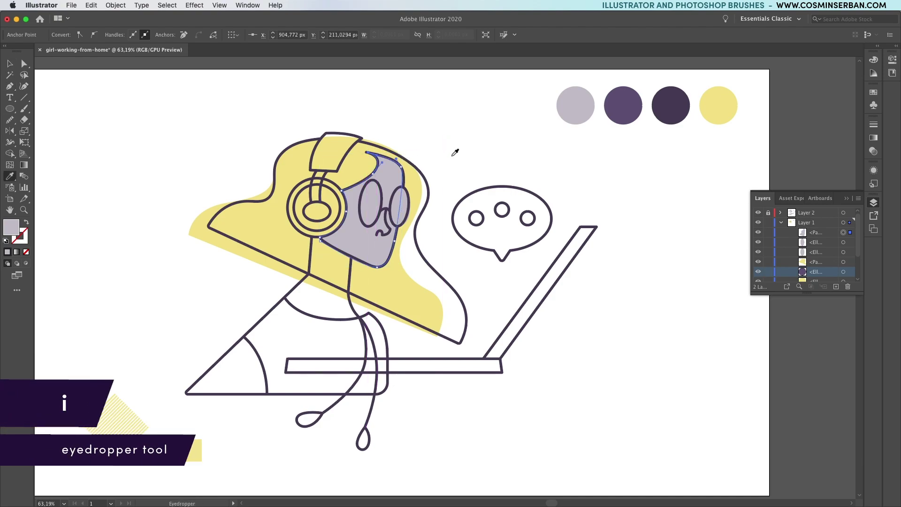
click(452, 155)
key(v)
key(super+bracketleft)
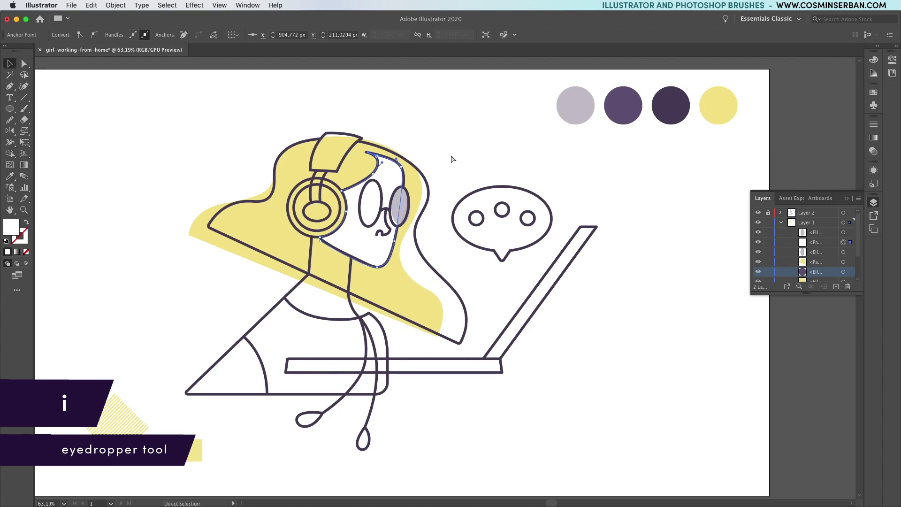
key(super+bracketleft)
click(449, 160)
Step: Begin the neck fill shape at the collar with a curved segment
key(p)
click(284, 297)
drag(323, 318, 339, 321)
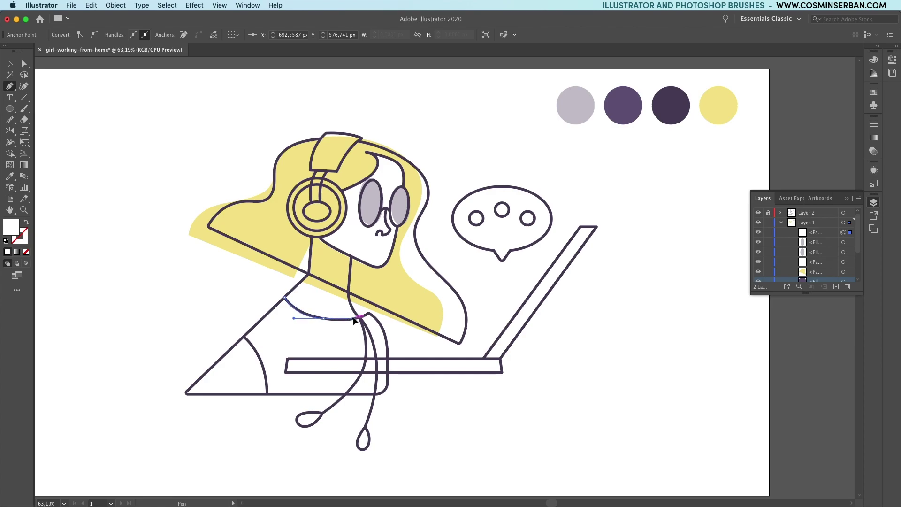
Step: Close the white neck fill shape up its right side
click(354, 319)
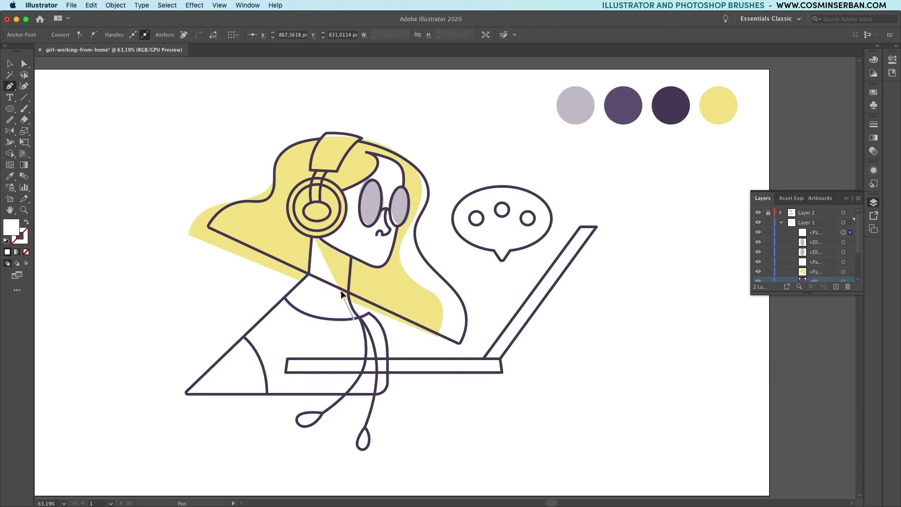
drag(346, 268, 325, 240)
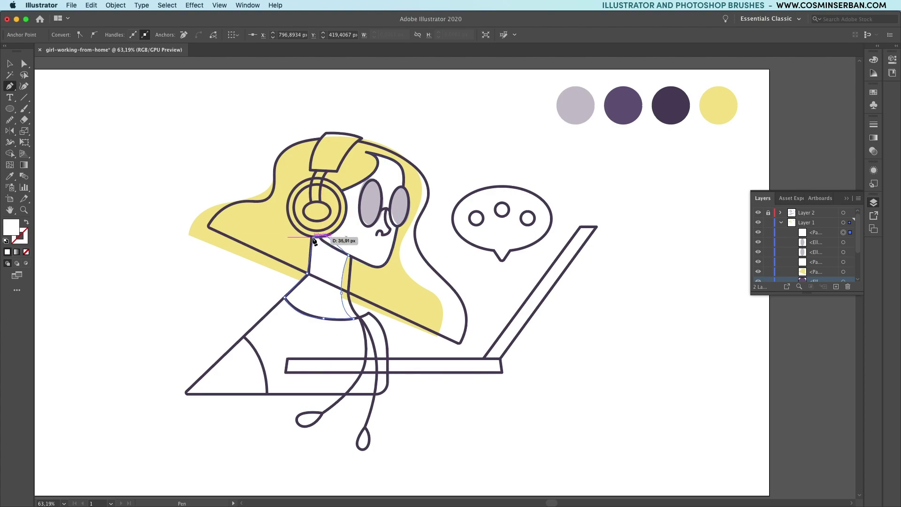
click(313, 238)
key(v)
click(374, 245)
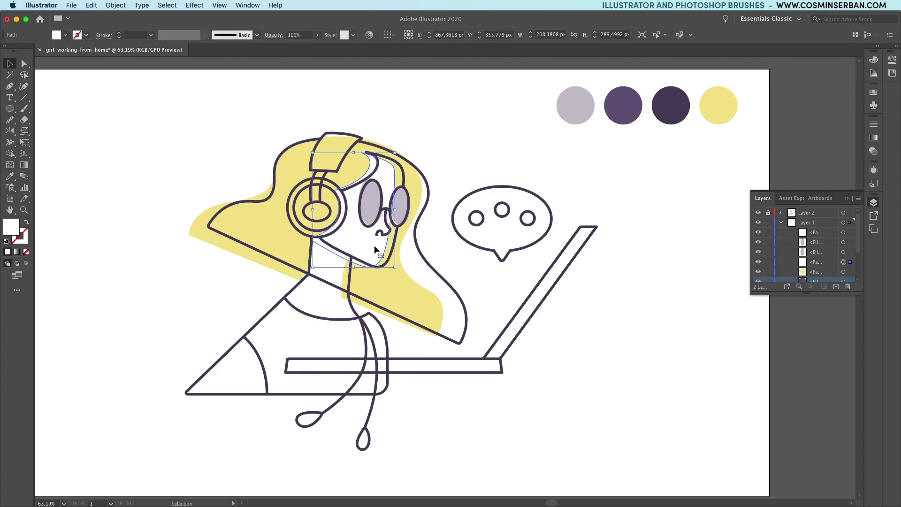
click(565, 296)
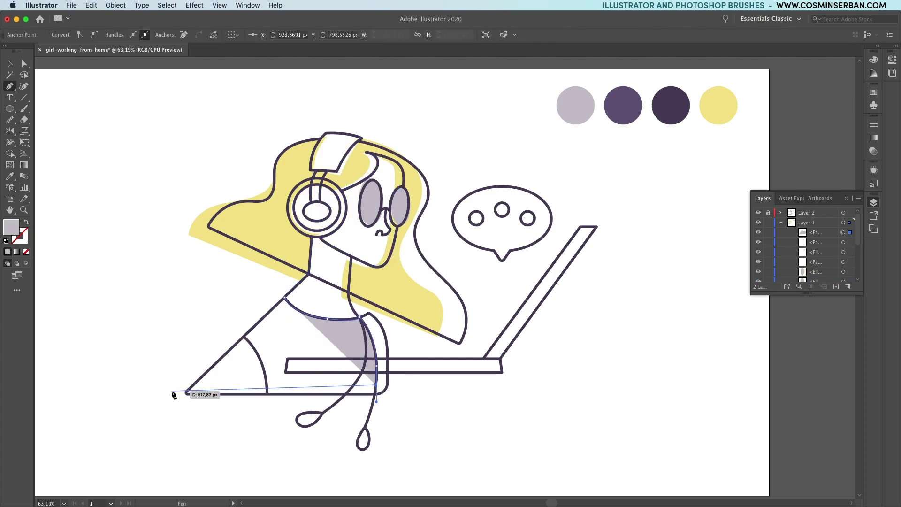
Step: Draw the lilac torso fill shape along the neckline
click(327, 319)
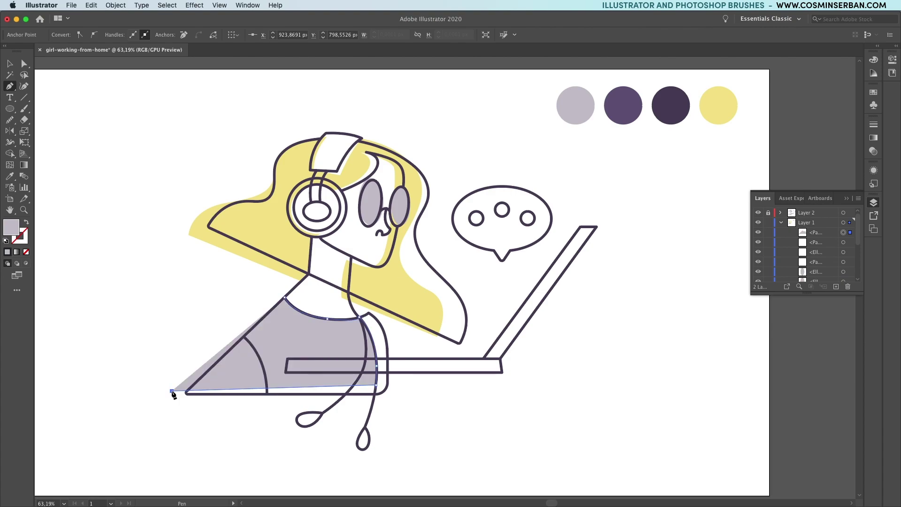
click(284, 298)
key(v)
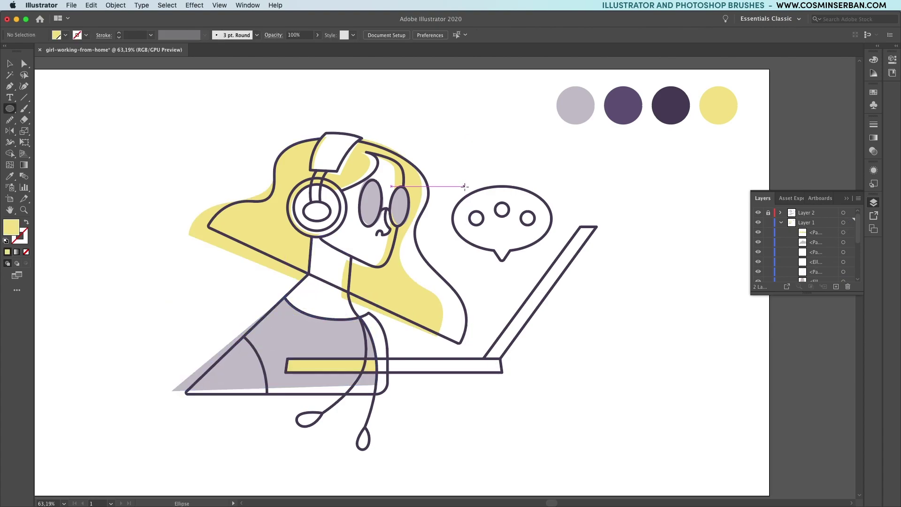
Step: Draw an ellipse inside the speech bubble and fill it with lilac
drag(464, 187, 551, 251)
key(i)
click(577, 96)
key(v)
click(581, 179)
Step: Draw a large triangle, fill it with the palette's mid purple, and send it to the back
click(130, 304)
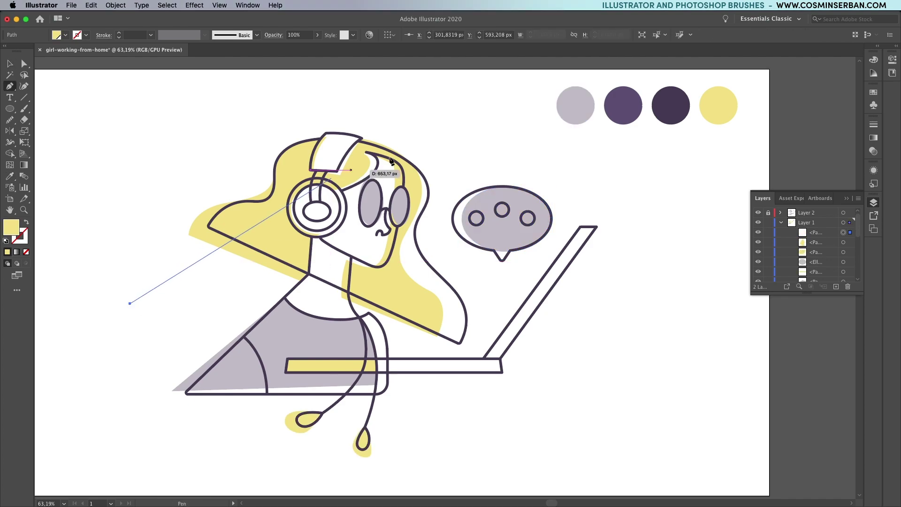
click(469, 118)
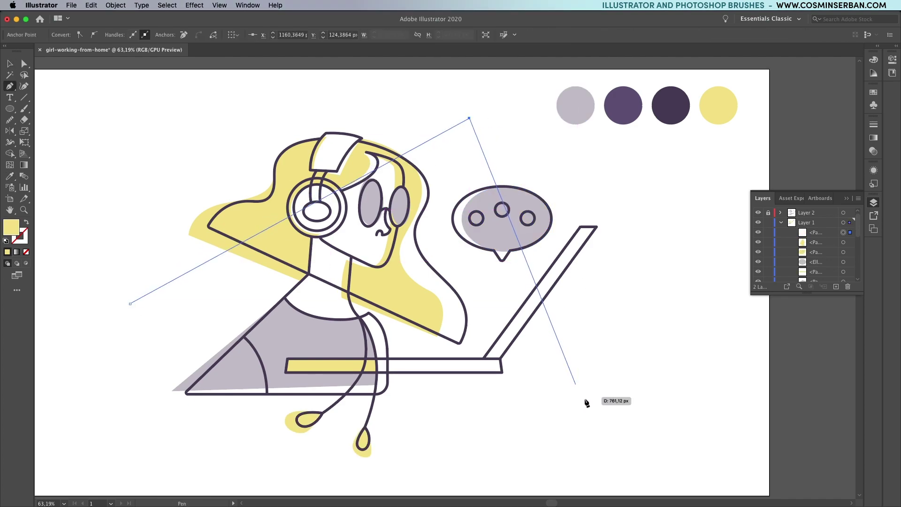
click(594, 427)
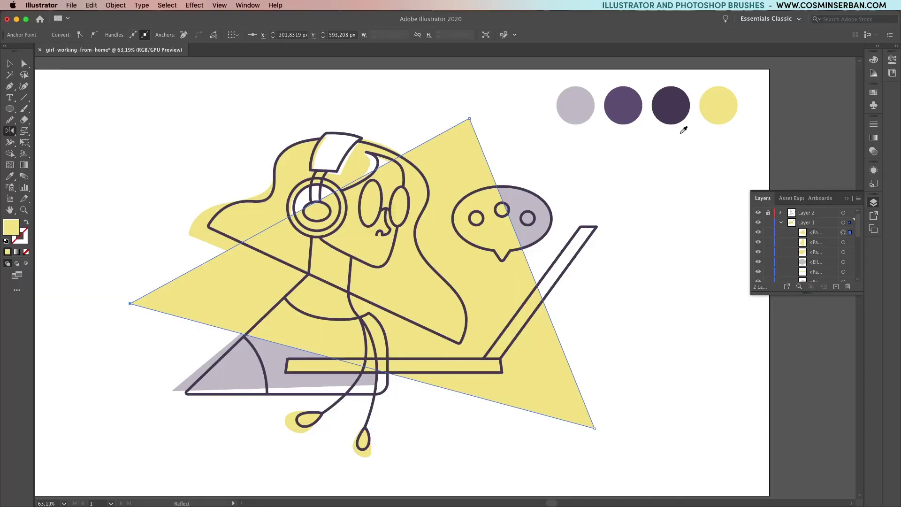
key(i)
click(630, 115)
key(v)
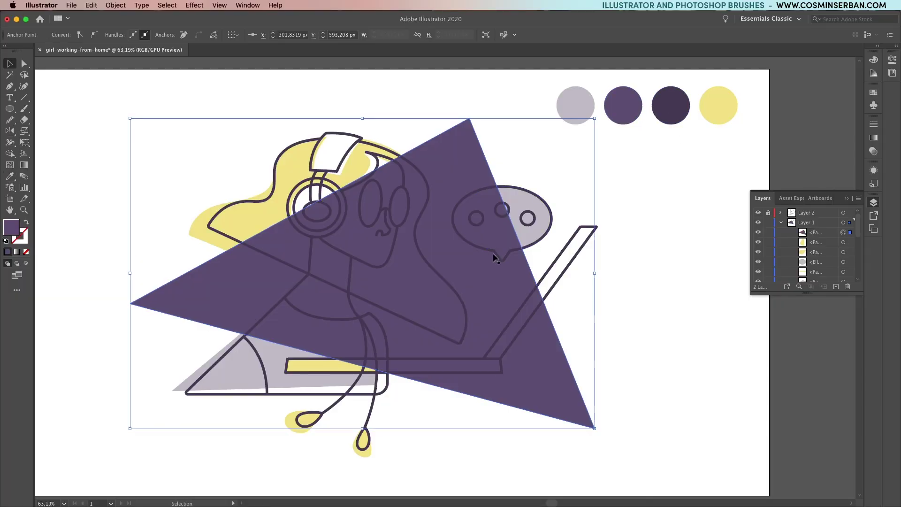
right_click(494, 258)
mouse_move(532, 407)
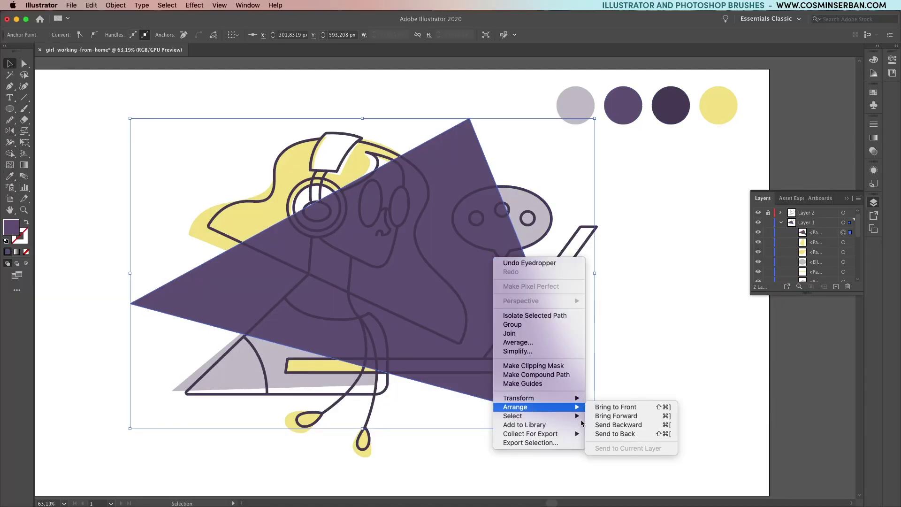
click(607, 433)
click(649, 400)
Step: Draw two diagonal highlight stripes on the left lens and one across the right lens
key(p)
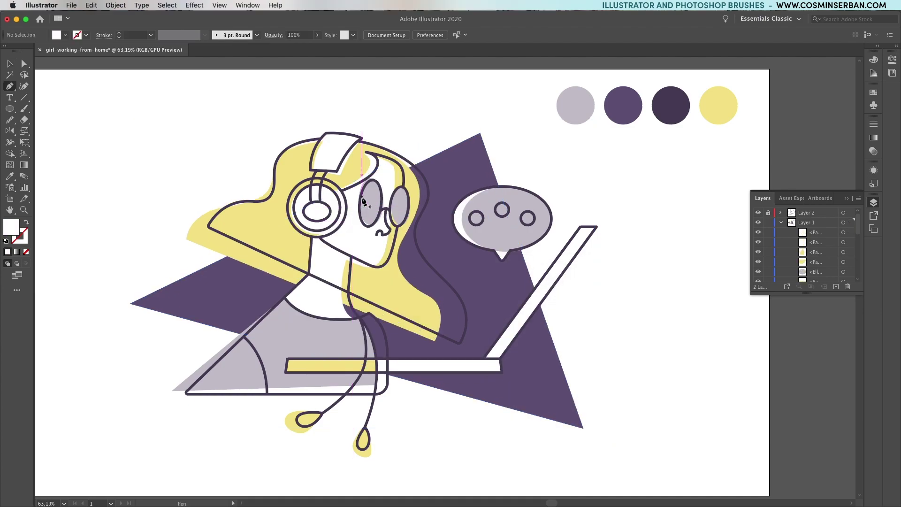
click(353, 203)
click(385, 181)
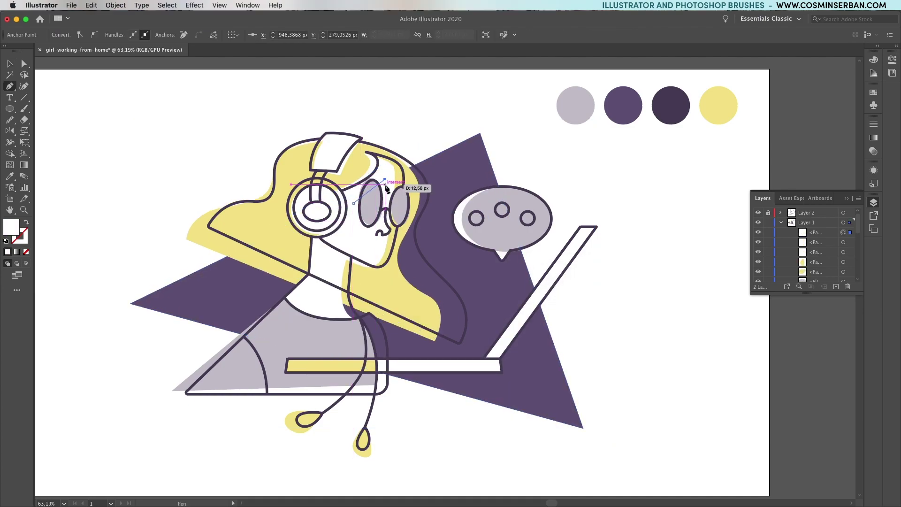
click(361, 208)
click(353, 203)
click(360, 215)
click(381, 189)
click(366, 224)
click(360, 215)
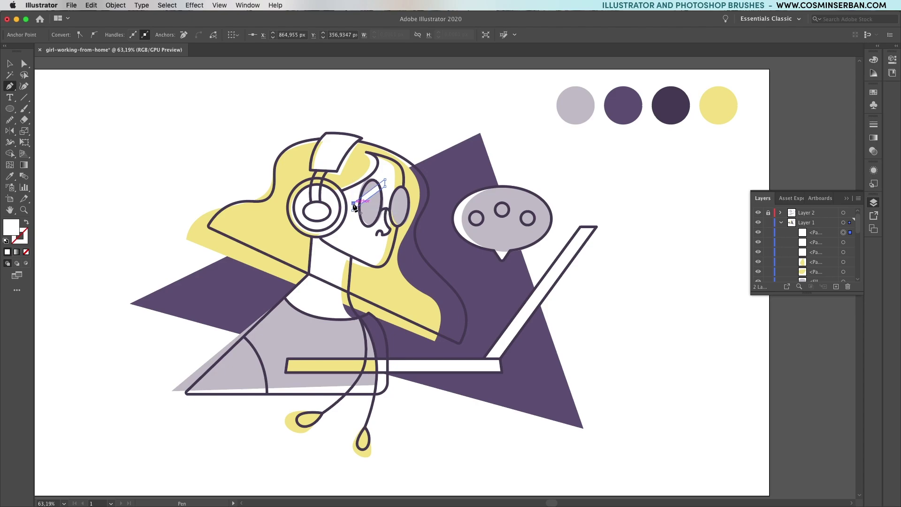
click(391, 216)
click(408, 203)
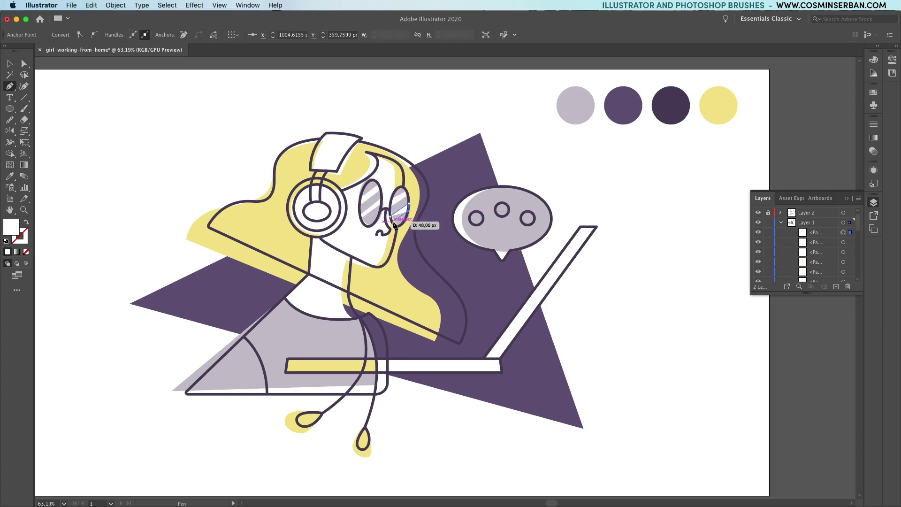
click(394, 225)
Step: Select all three corners of the purple triangle and round them slightly
super+click(582, 427)
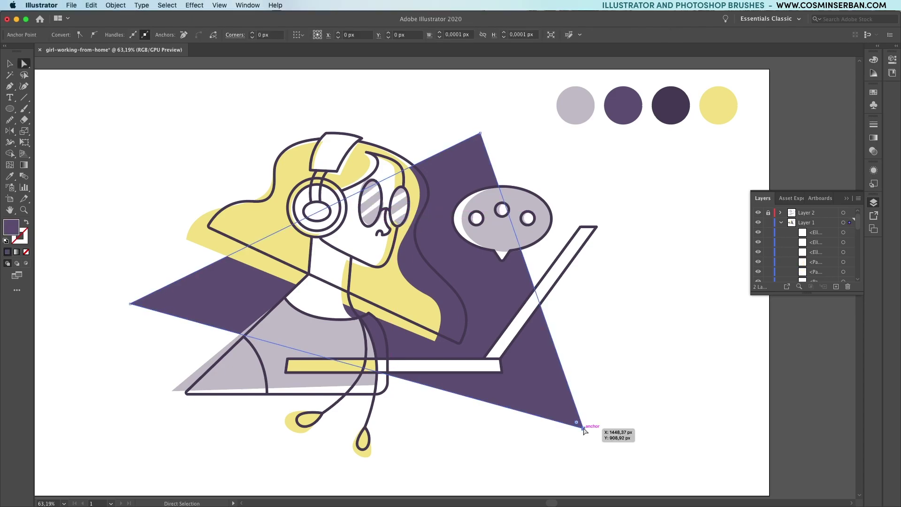
shift+click(479, 133)
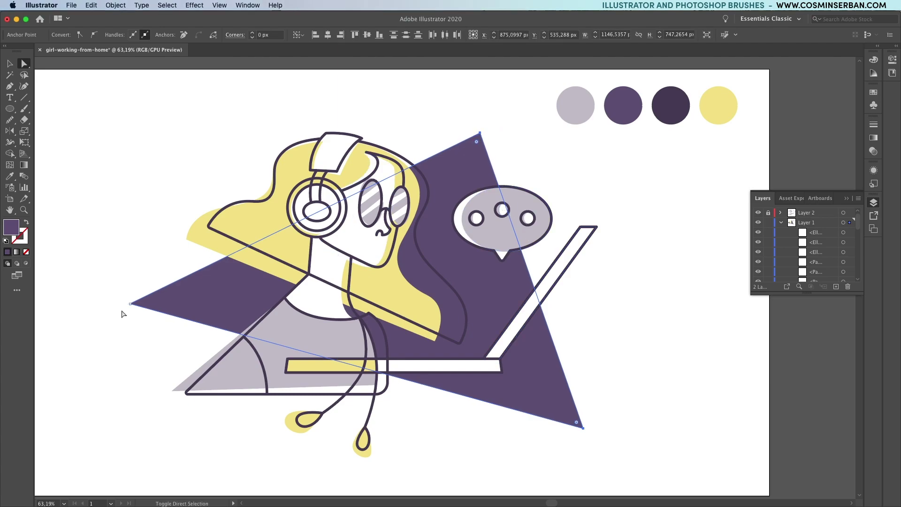
shift+click(130, 304)
drag(140, 304, 143, 307)
Step: Select the purple triangle, set Draw Inside, and give new paths a stroke colour with no fill
click(135, 346)
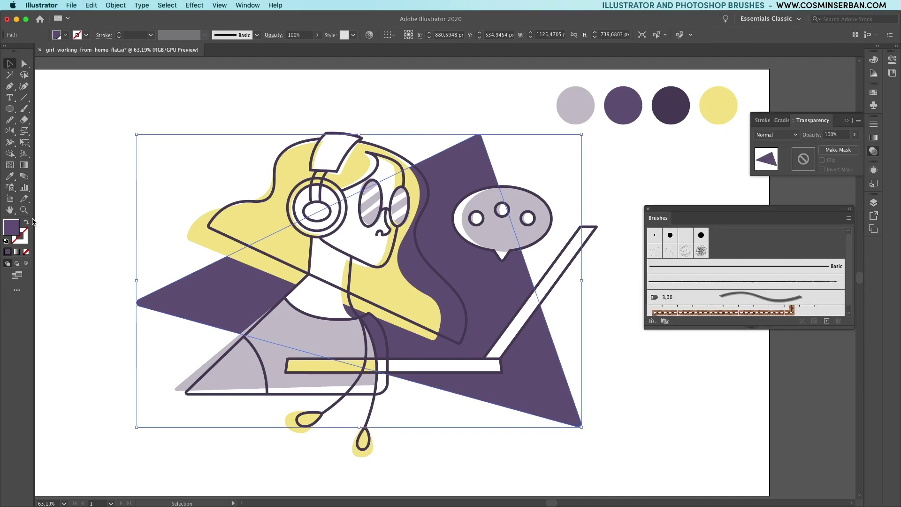
click(27, 262)
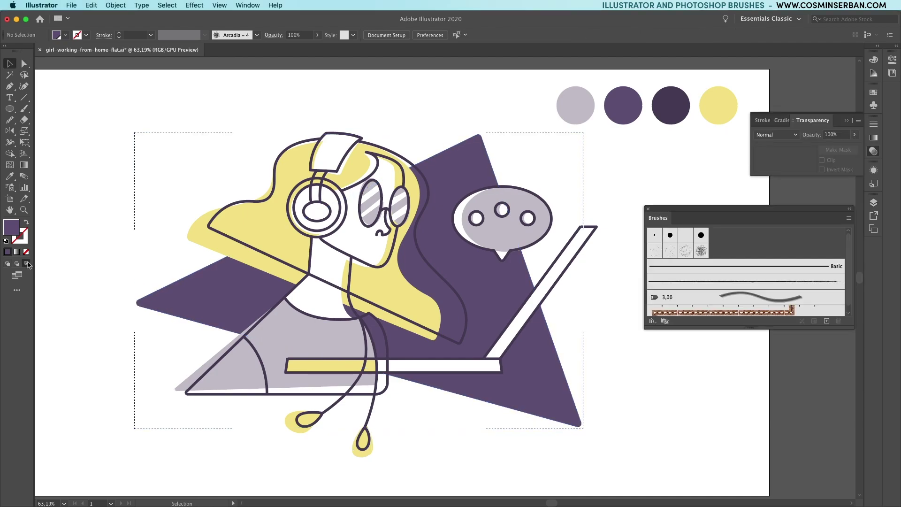
click(86, 36)
click(64, 71)
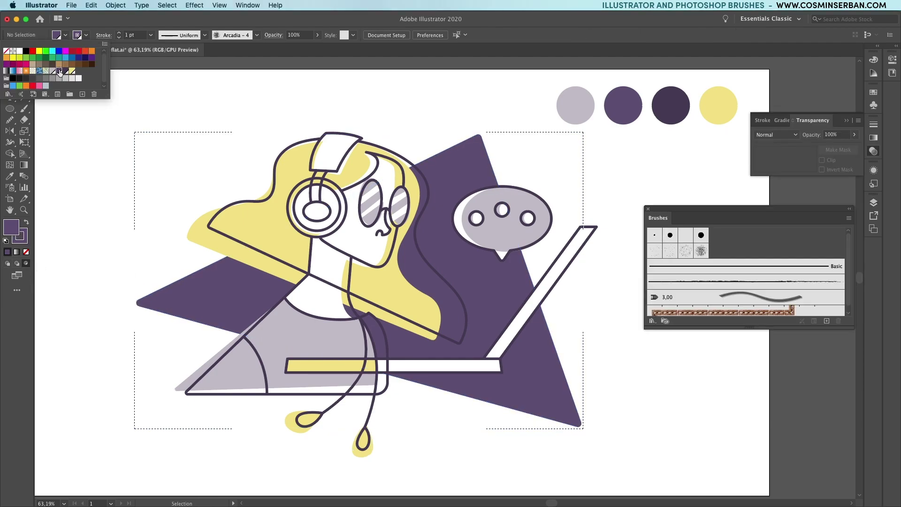
click(64, 36)
click(6, 51)
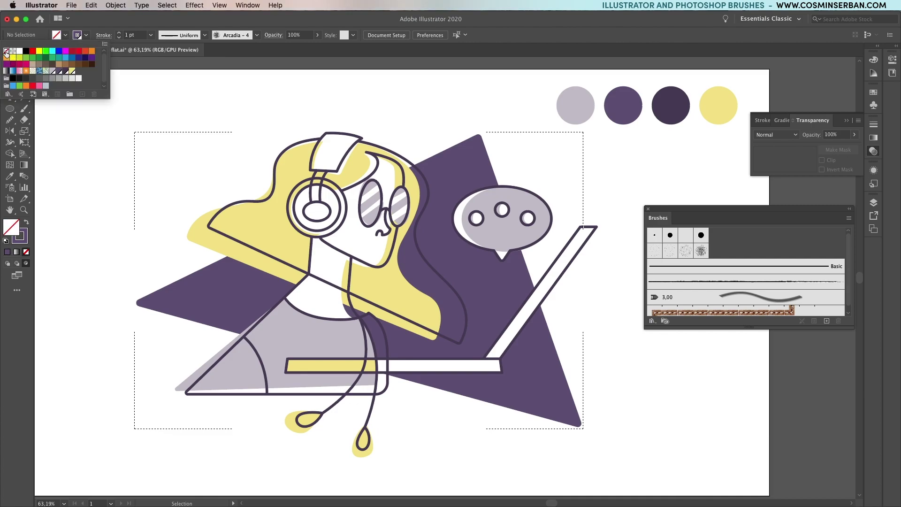
click(133, 306)
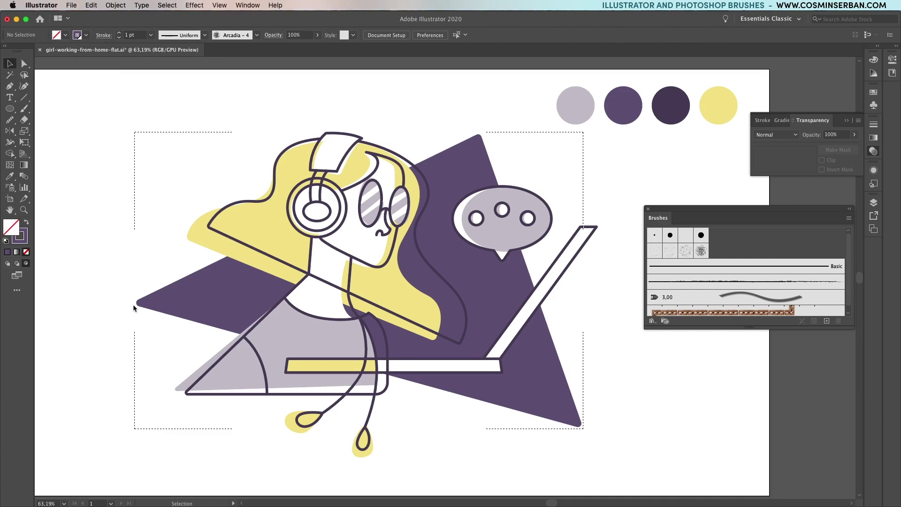
Step: Pen a closed path along the triangle's corners with the Arcadia - 4 brush in Multiply
click(133, 305)
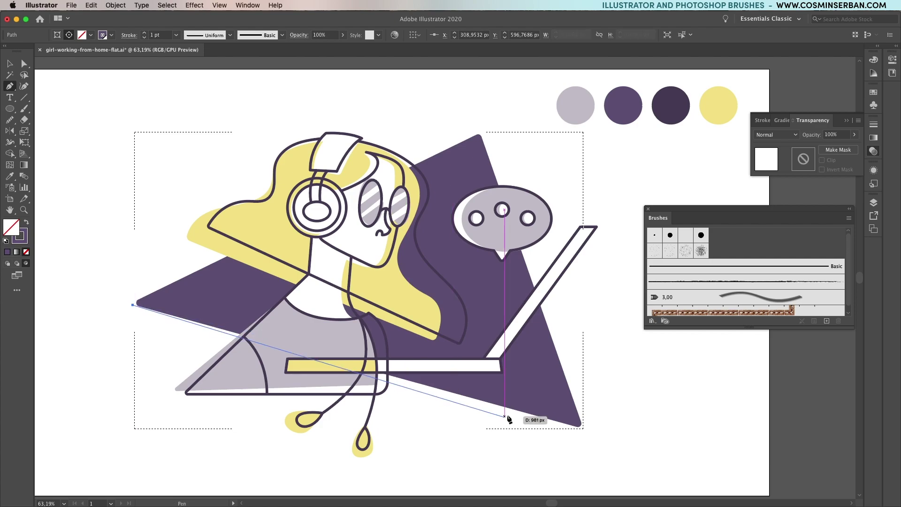
click(581, 426)
click(479, 135)
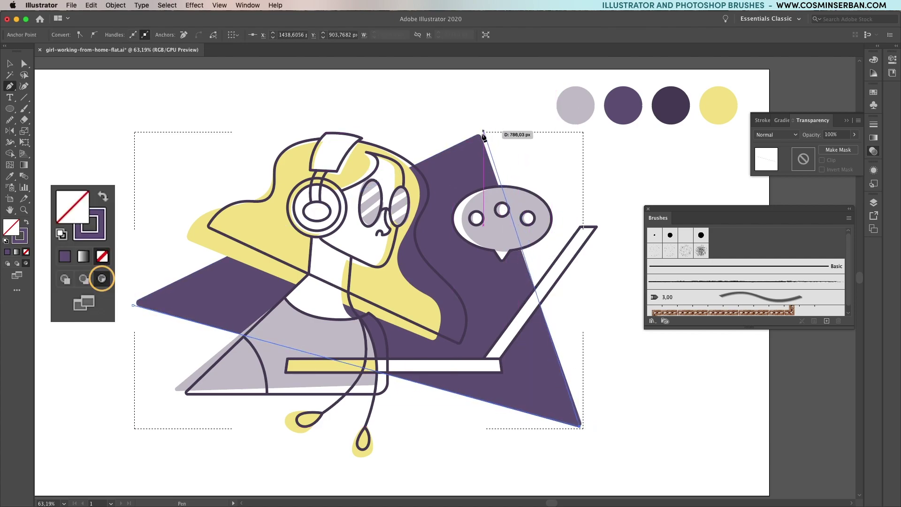
click(133, 305)
key(v)
click(701, 250)
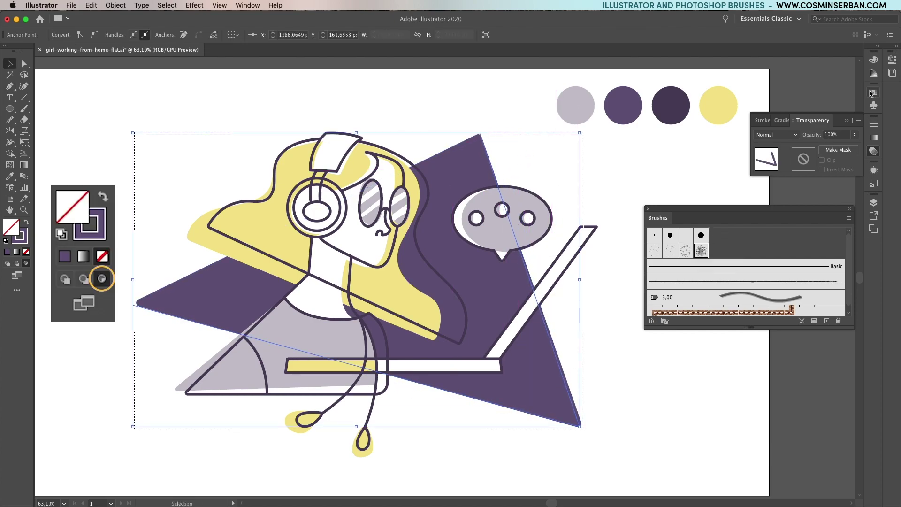
click(795, 134)
click(817, 264)
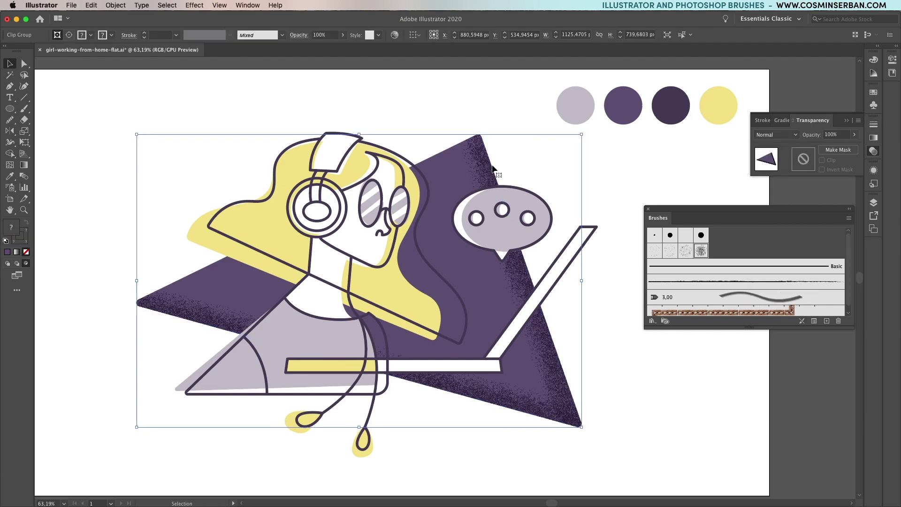
Step: Thicken the triangle's grainy stroke to 2 pt and pull its left and top anchors outward
double_click(493, 167)
click(496, 166)
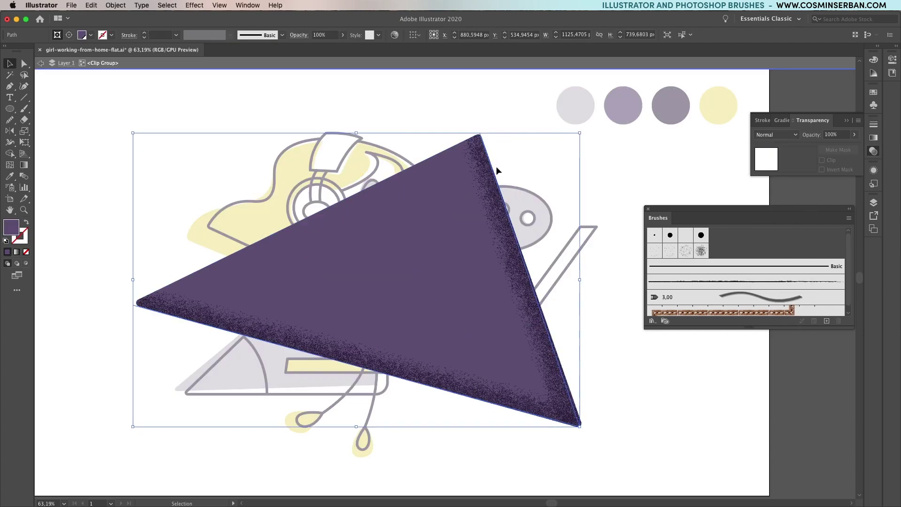
click(145, 34)
key(a)
drag(136, 306, 118, 326)
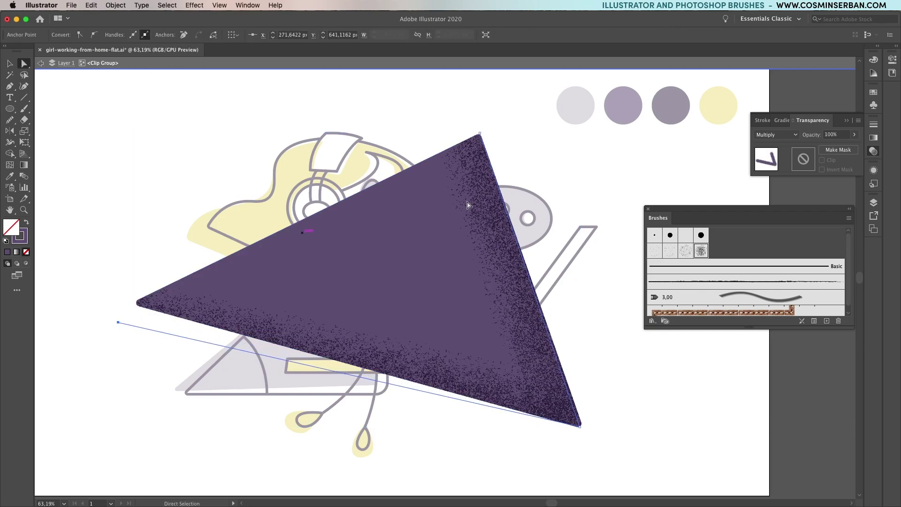
drag(480, 135, 499, 97)
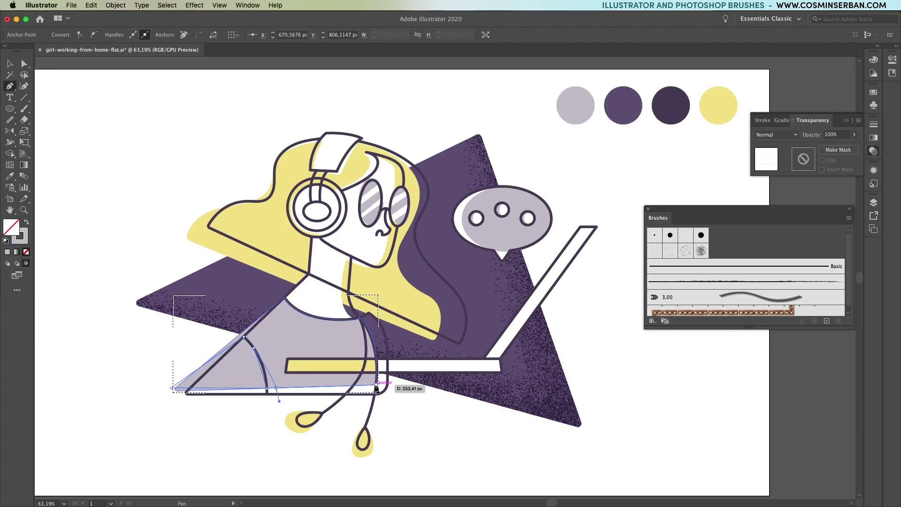
Step: Draw a grainy shading path on the lavender body, then set body and hair shading to Multiply
click(376, 388)
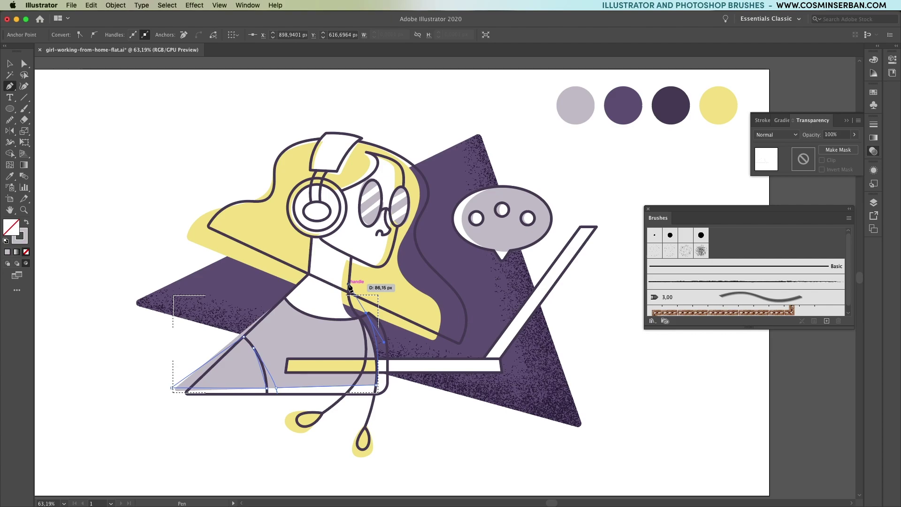
click(367, 312)
key(v)
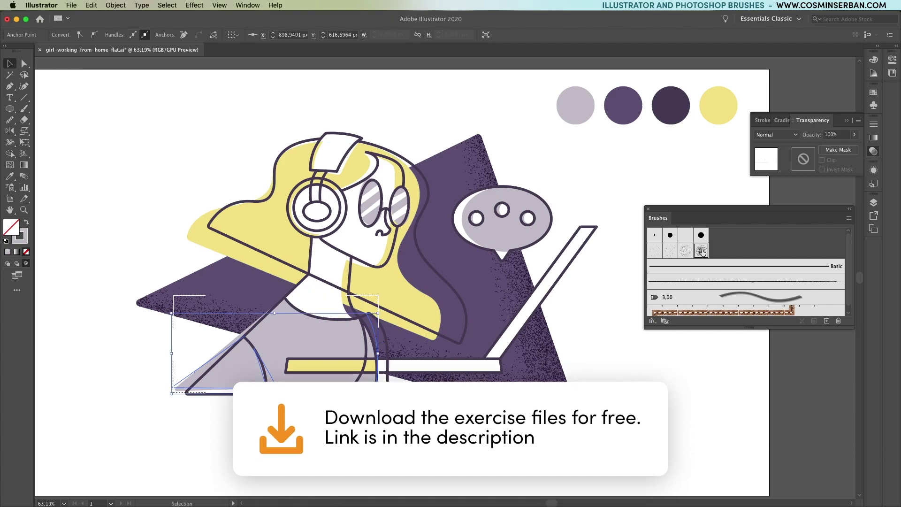
click(780, 136)
click(781, 168)
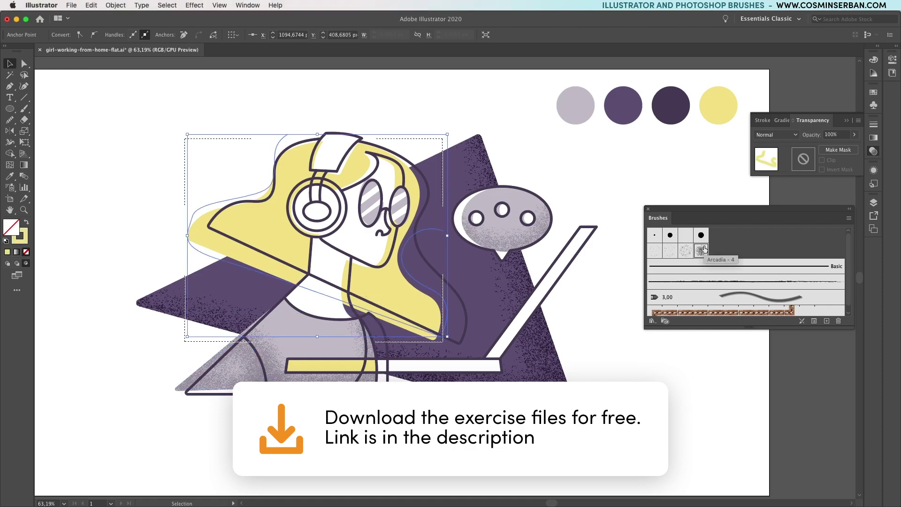
click(777, 134)
click(782, 169)
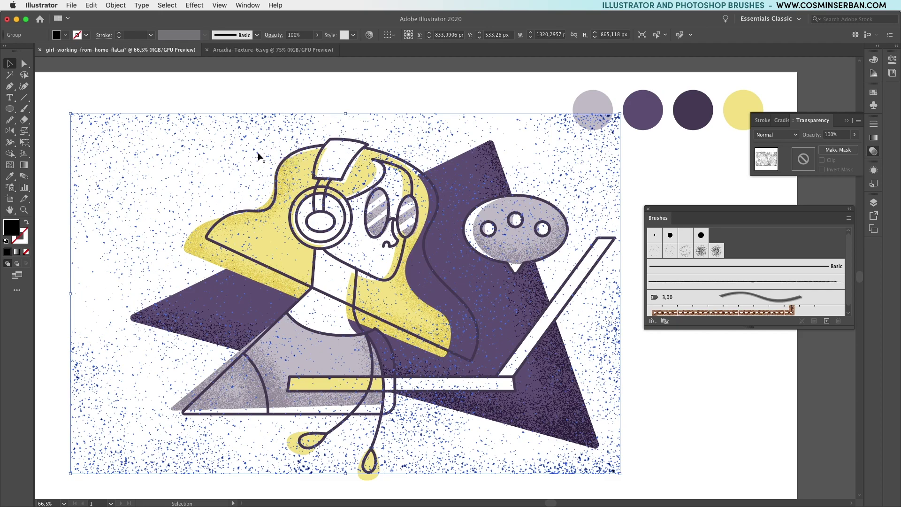
Step: Deselect the white speckle texture so it shows as fine grain inside the shapes
key(v)
click(366, 101)
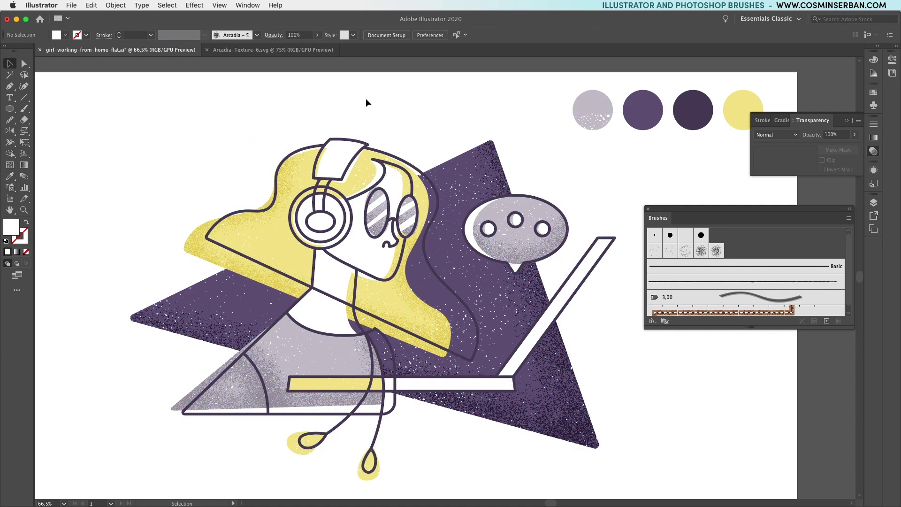